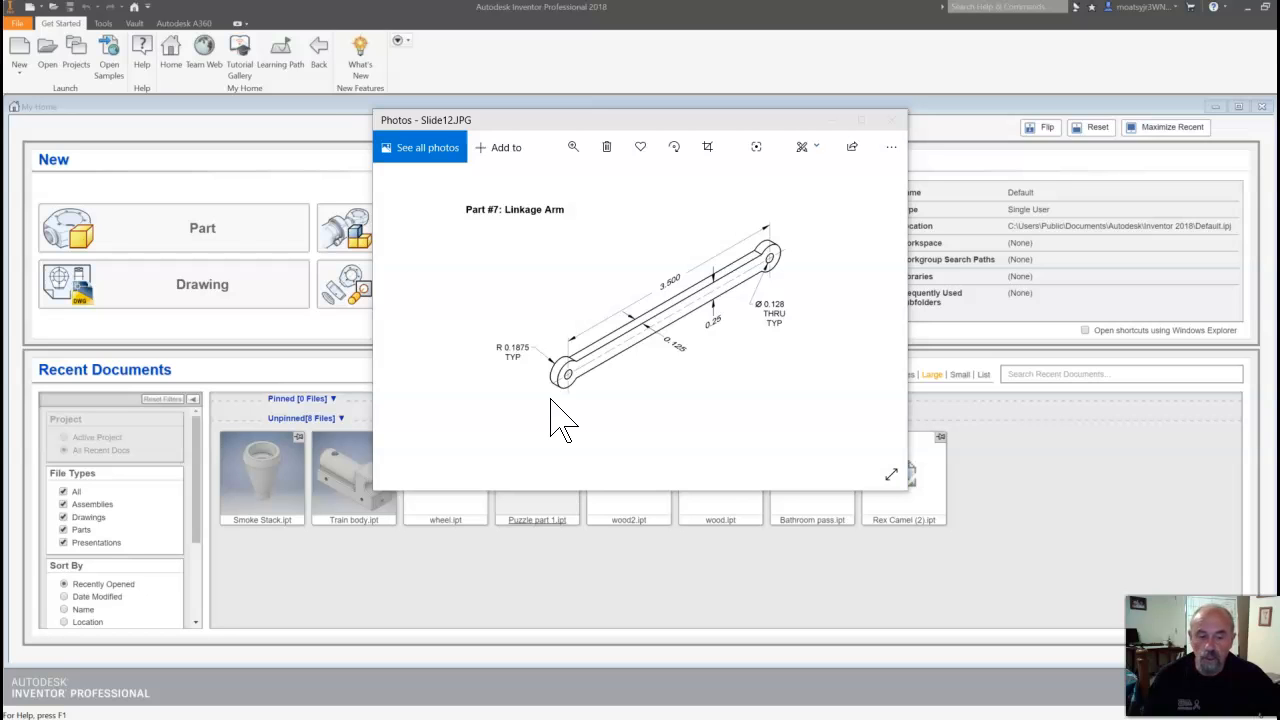
Step: Move the linkage arm reference drawing out of the way and close the home page
click(553, 381)
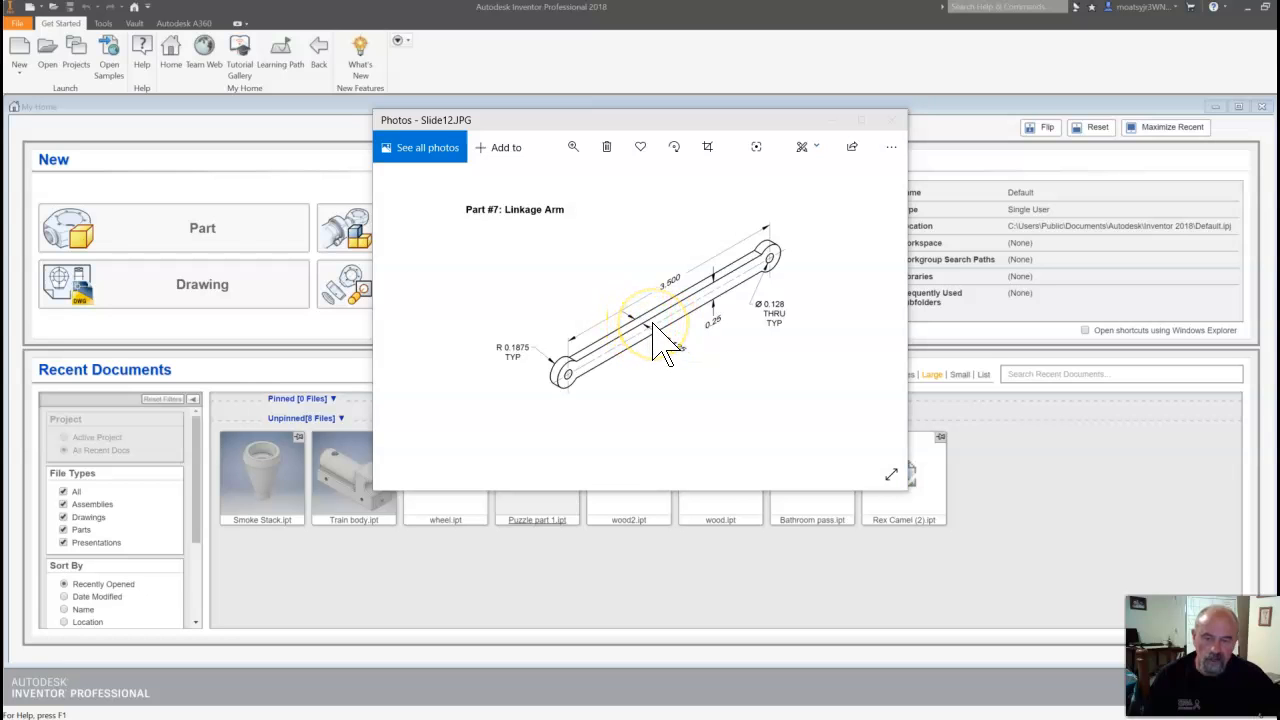
click(626, 119)
drag(626, 119, 1279, 132)
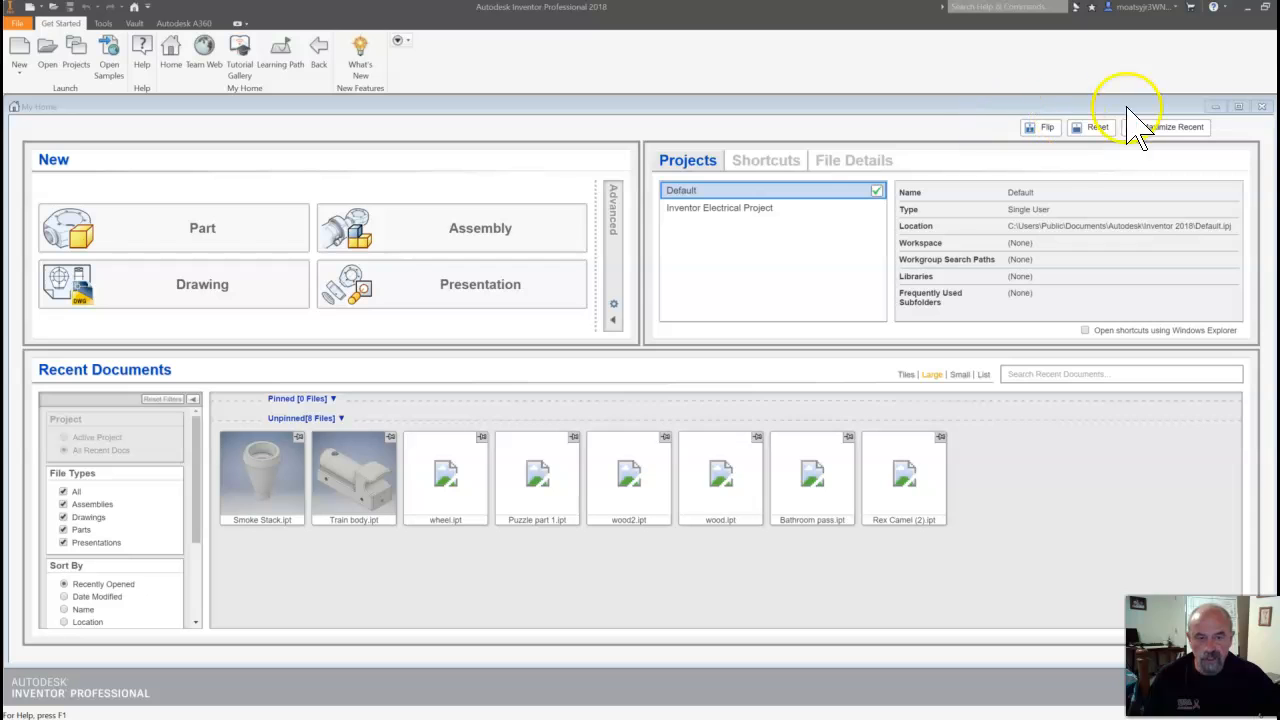
click(1263, 108)
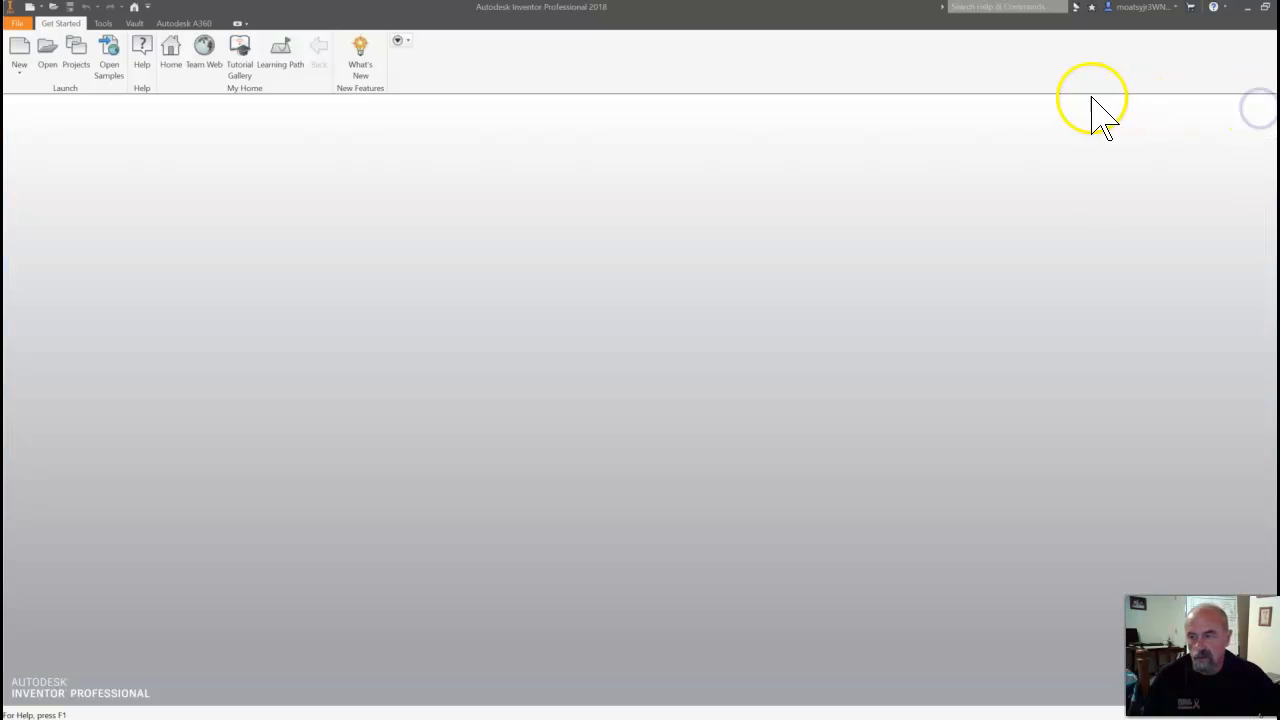
Step: Create a new part from the Standard.ipt template, accept the style conflict notice, and maximize the part window
click(24, 68)
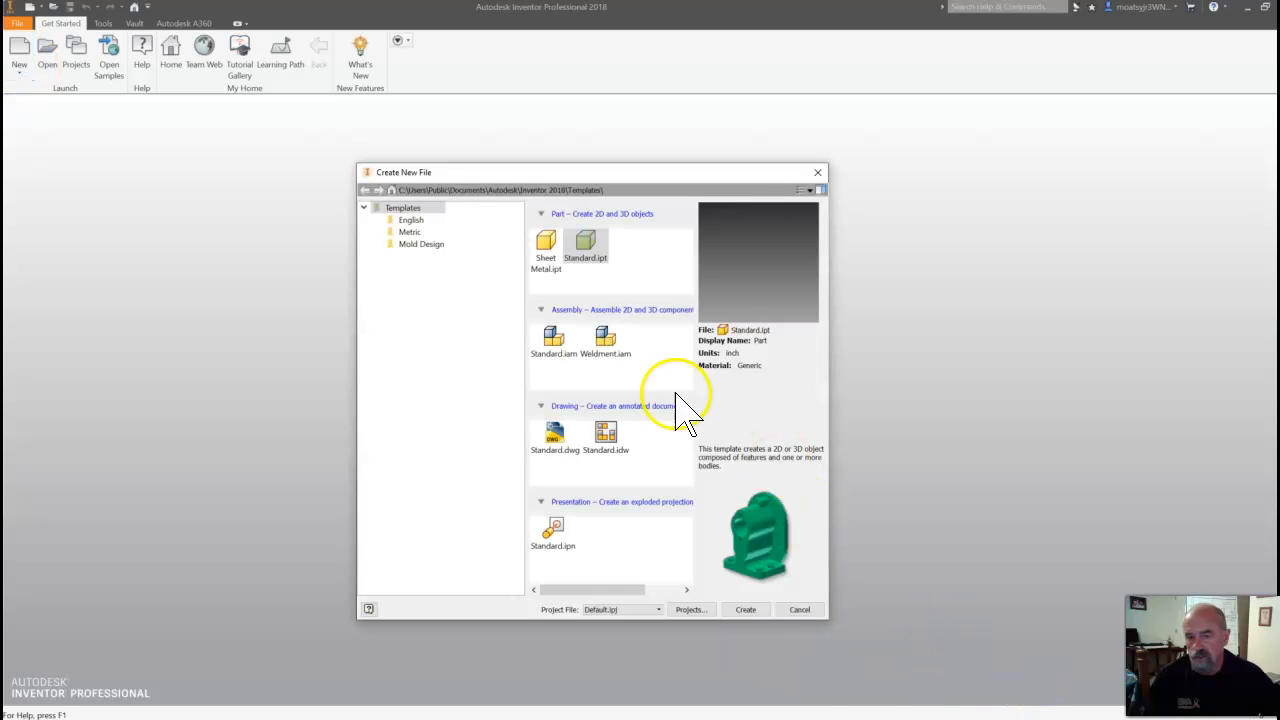
double_click(590, 250)
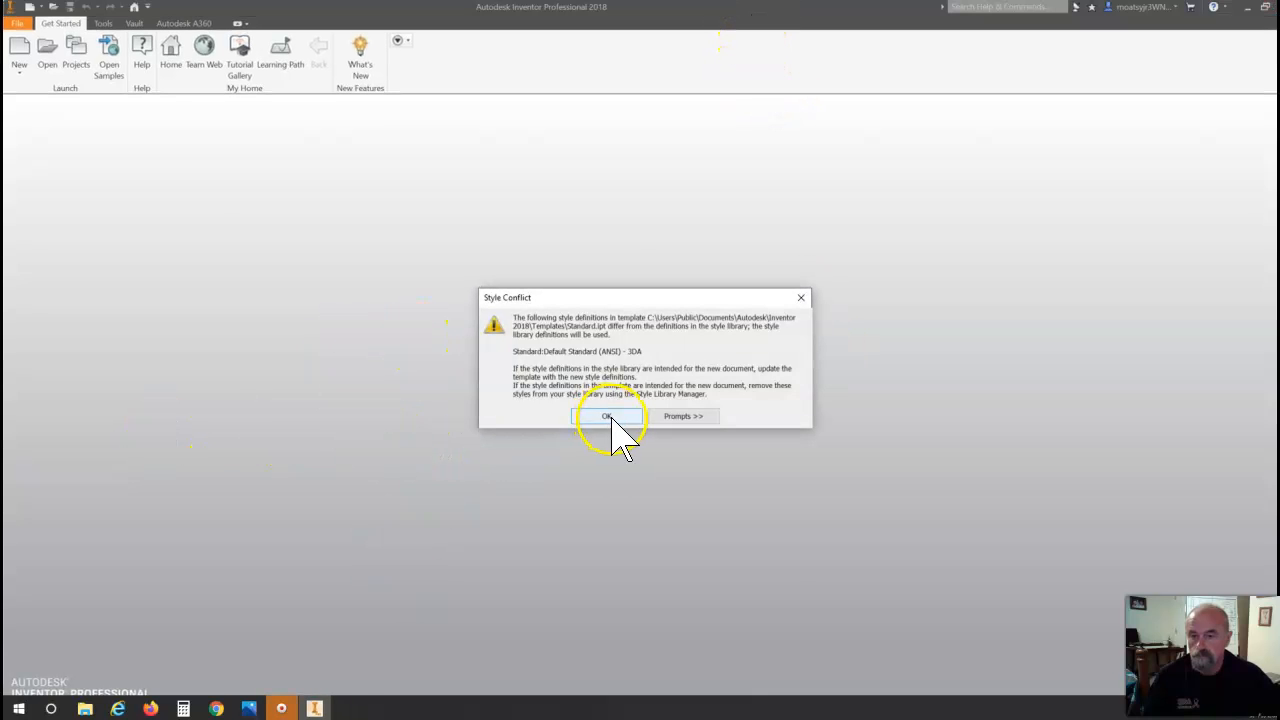
click(608, 415)
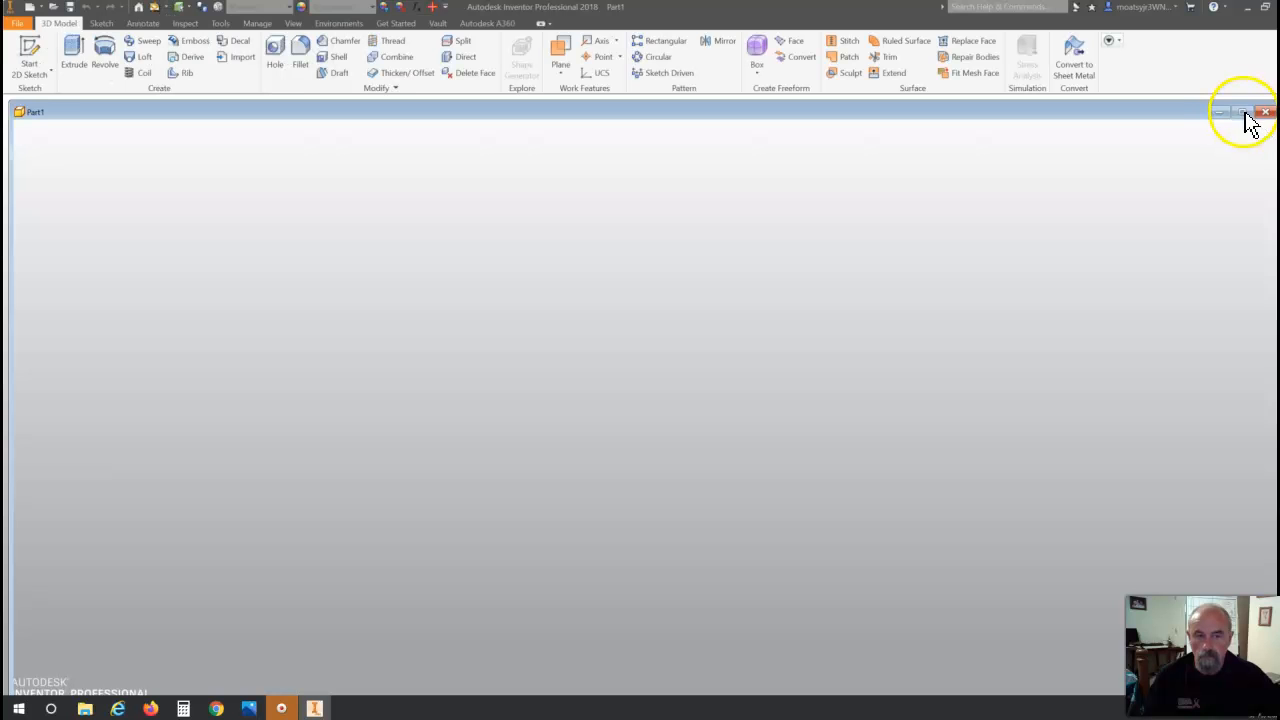
click(1242, 112)
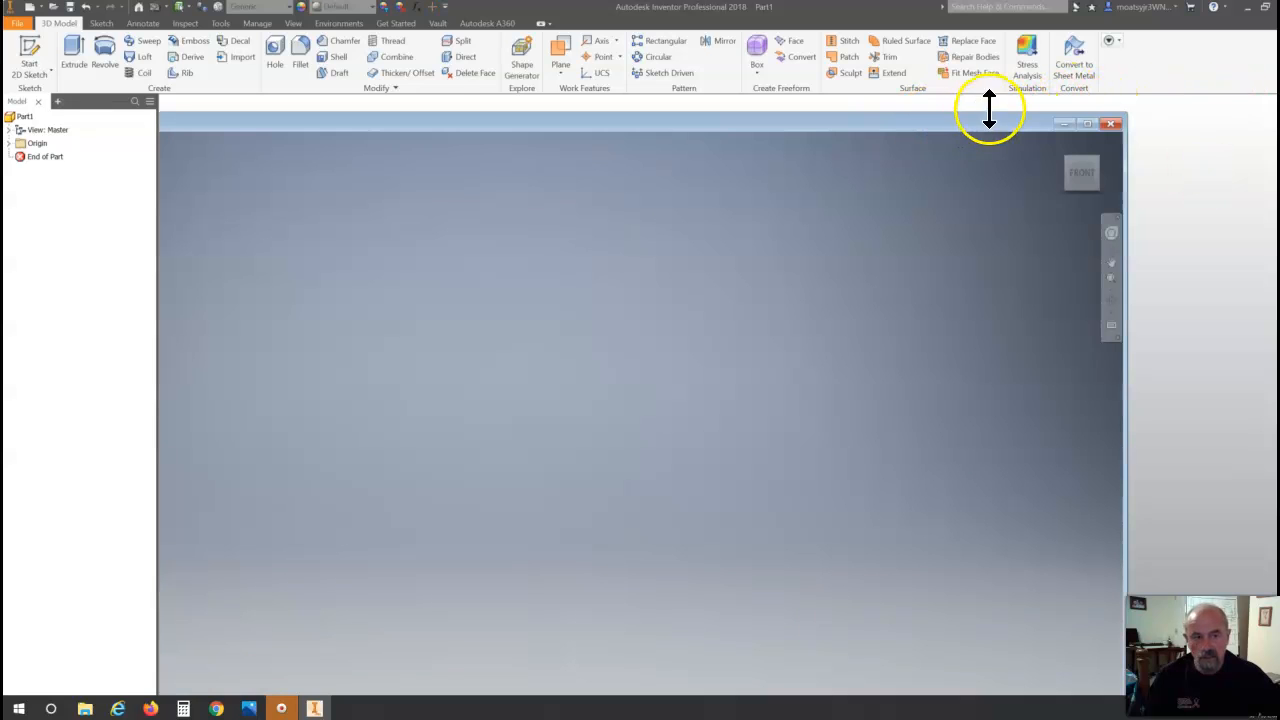
click(1085, 122)
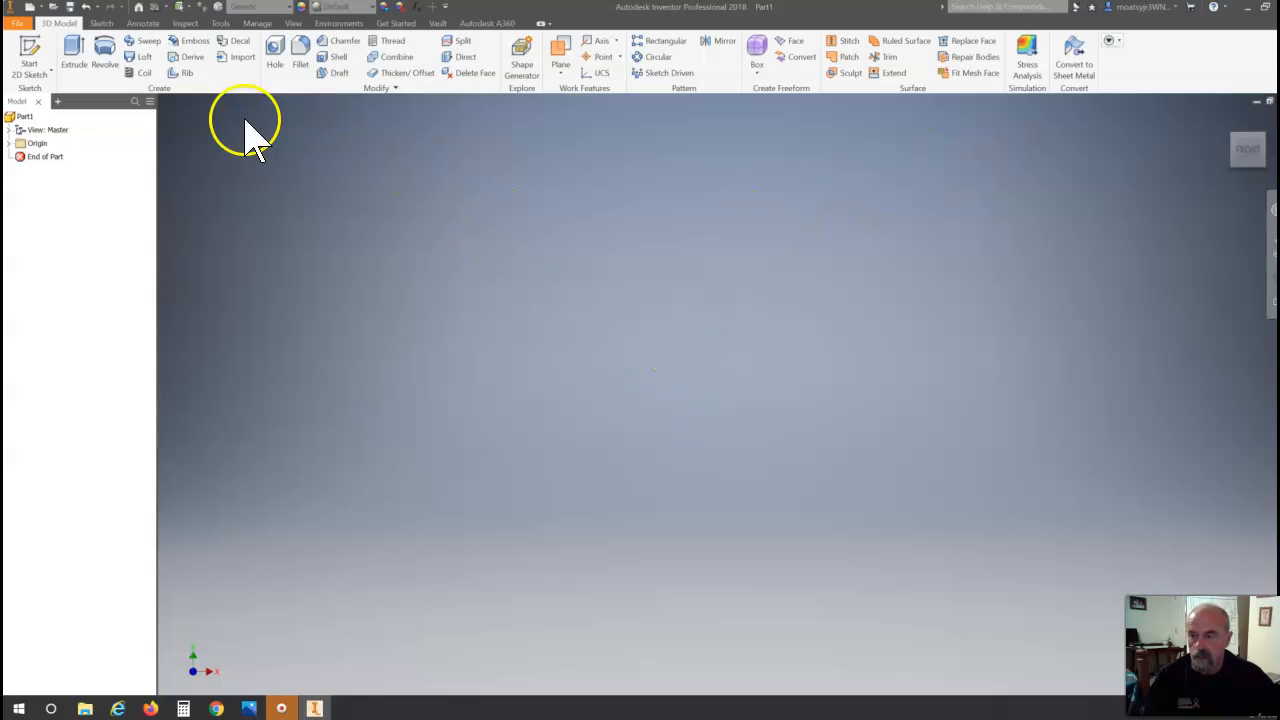
Step: Start a 2D sketch on the front (XY) plane and consult the linkage arm reference drawing
click(36, 60)
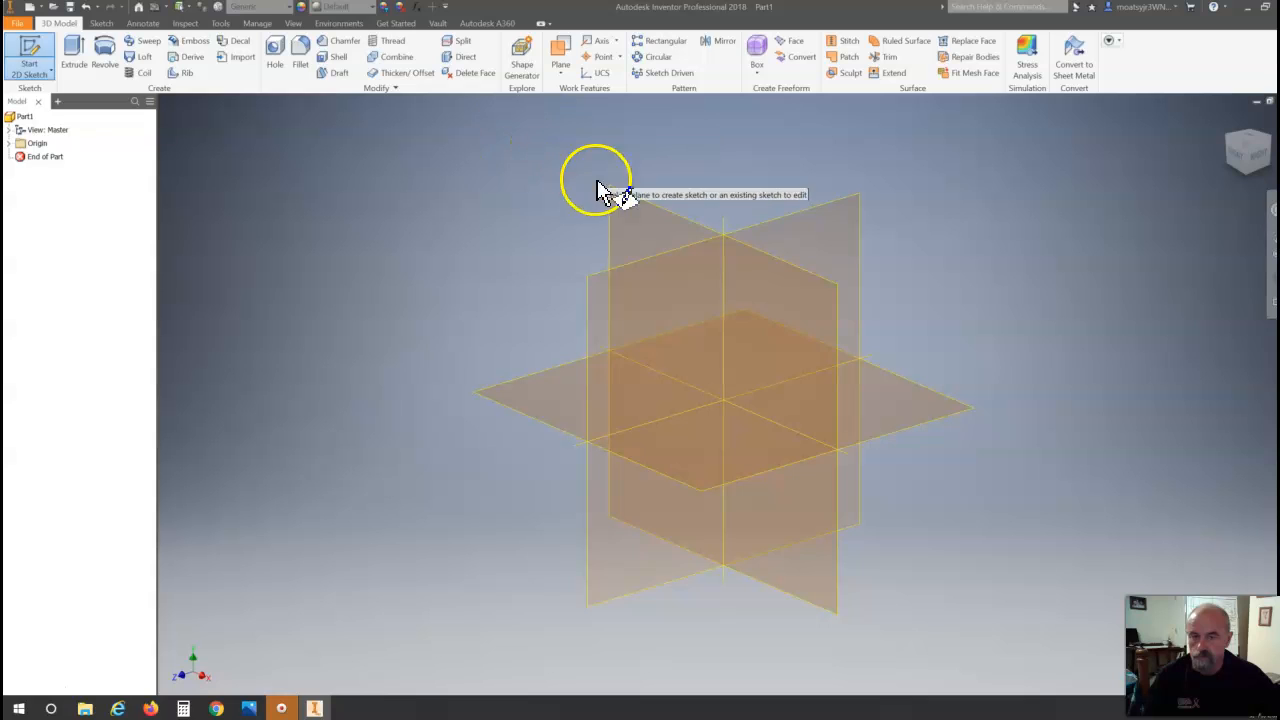
click(640, 213)
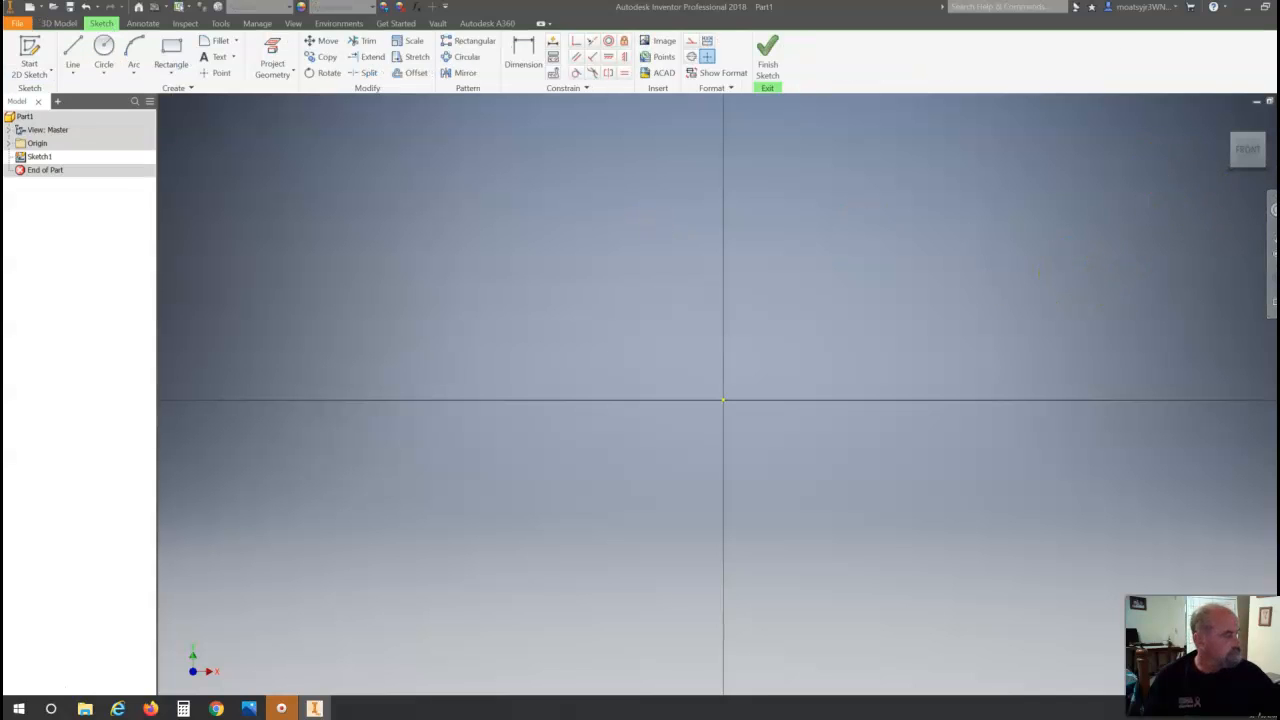
drag(955, 88, 796, 110)
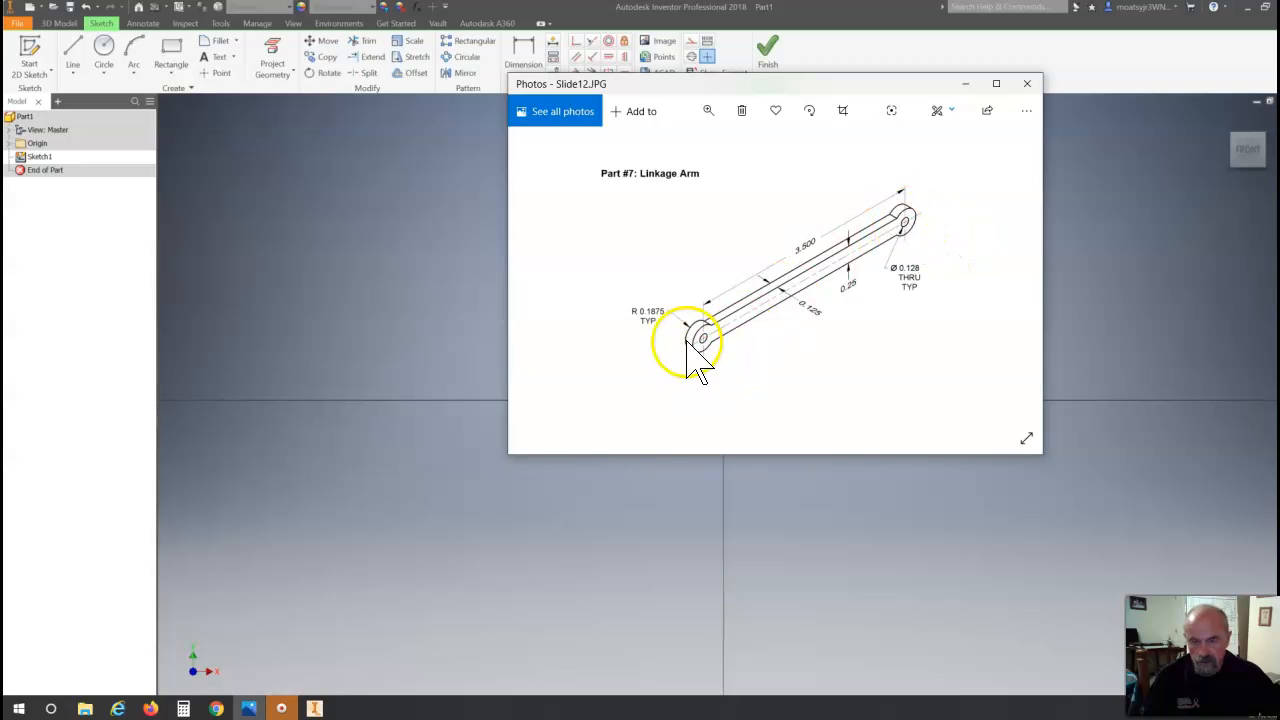
mouse_move(771, 88)
mouse_down()
mouse_move(1279, 182)
mouse_move(1279, 200)
mouse_up()
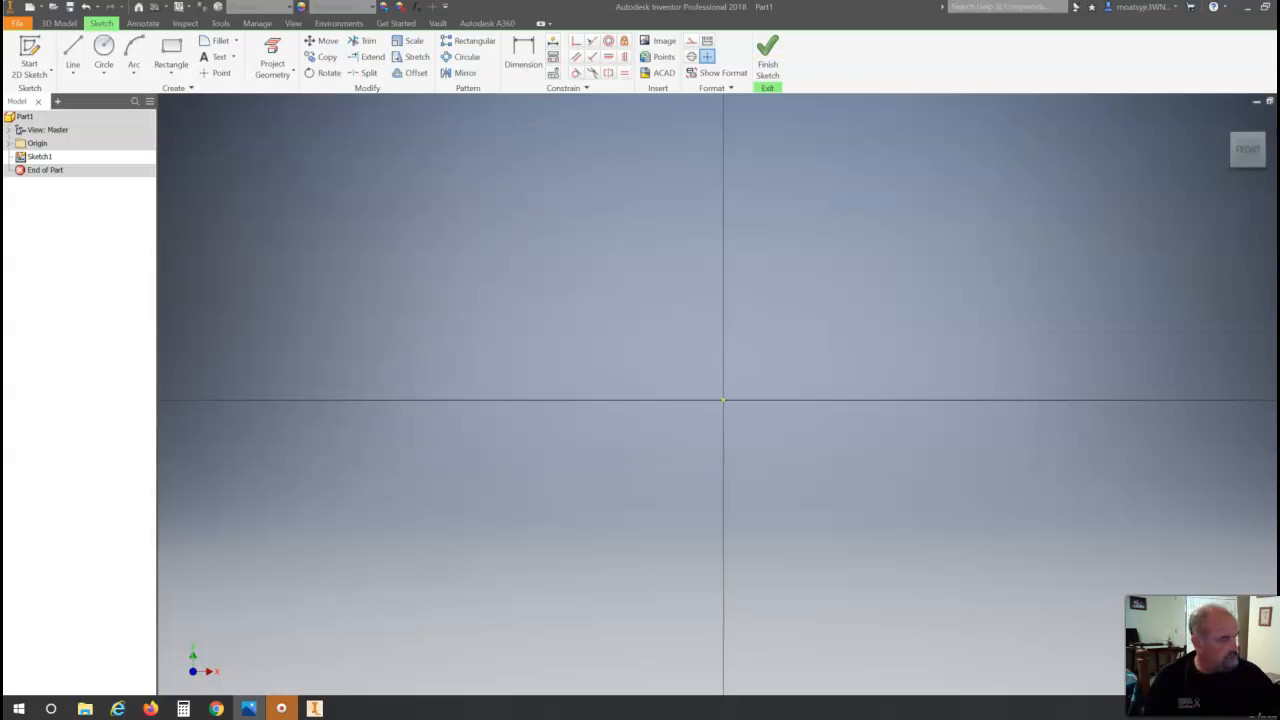
Step: Sketch two 0.128 in diameter circles centred on the horizontal axis, one on each side of the origin
click(103, 48)
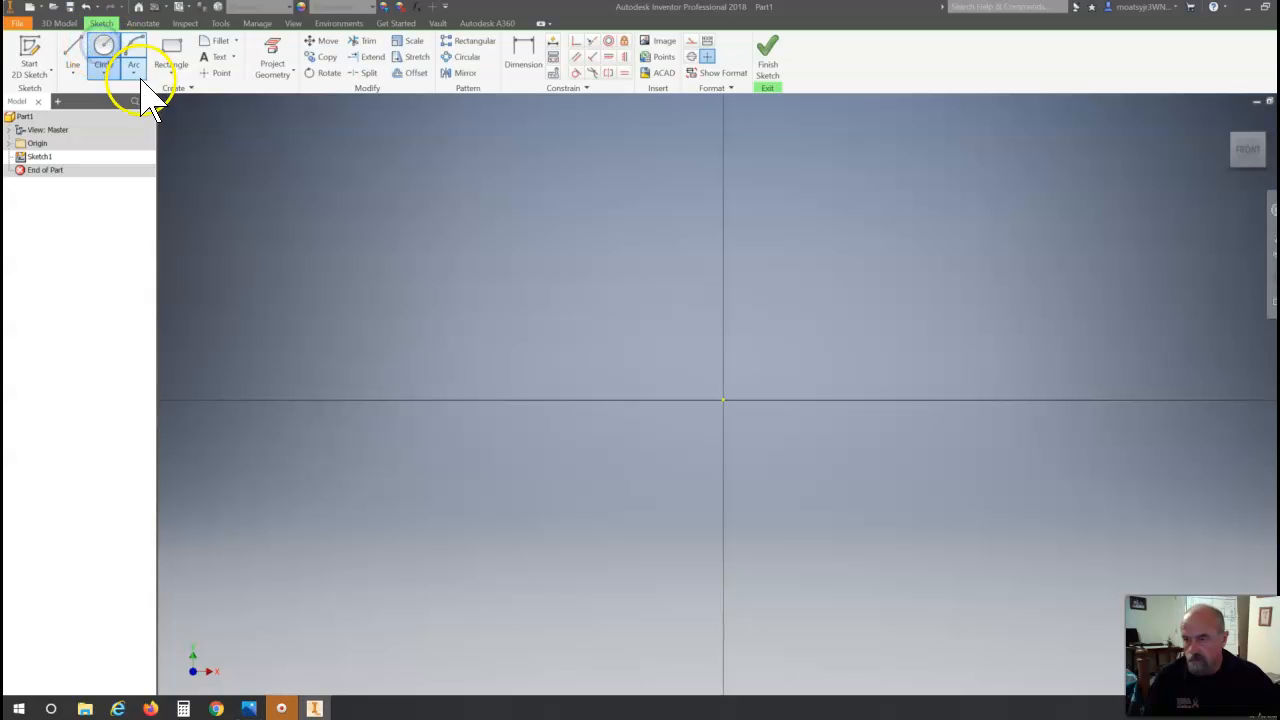
click(430, 400)
click(445, 377)
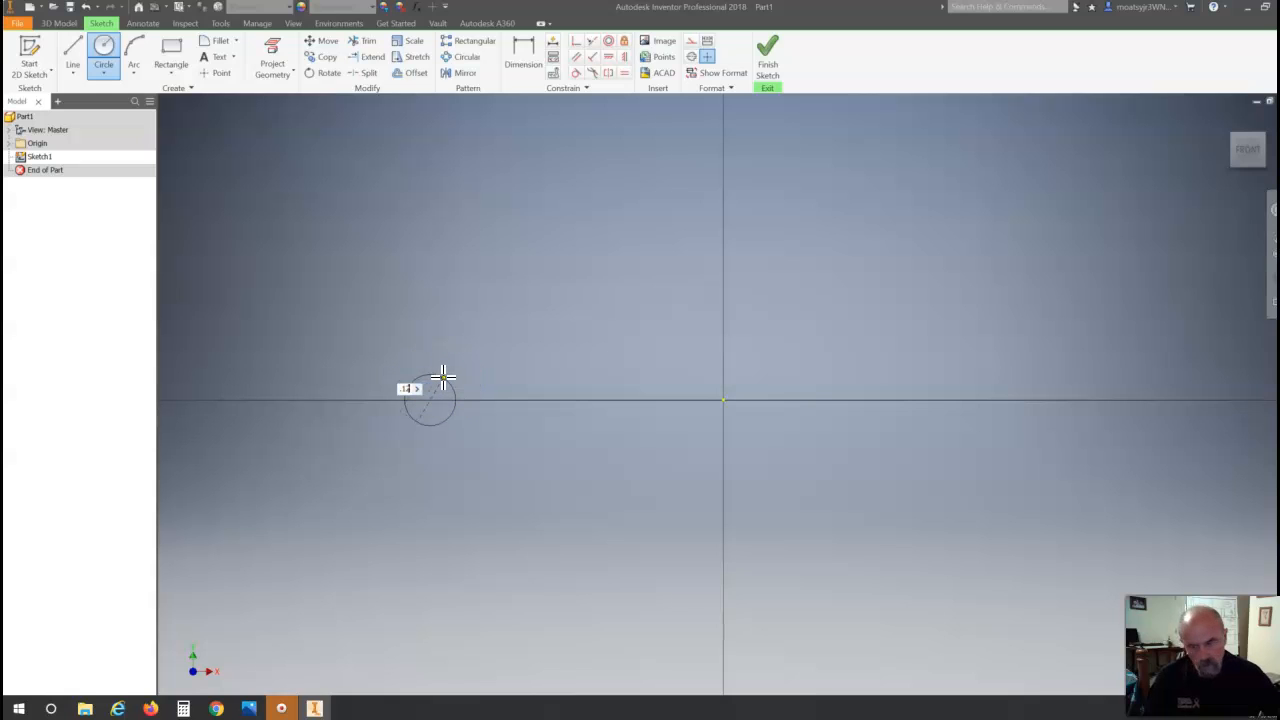
key(Return)
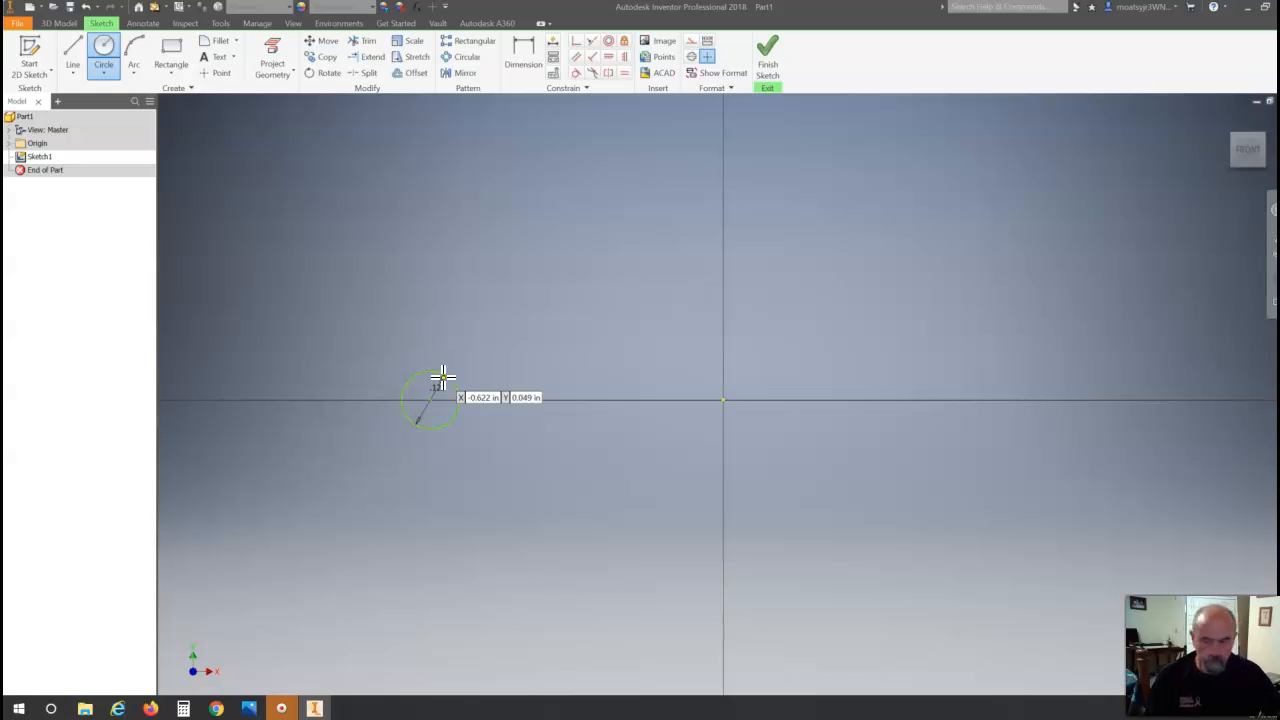
click(884, 400)
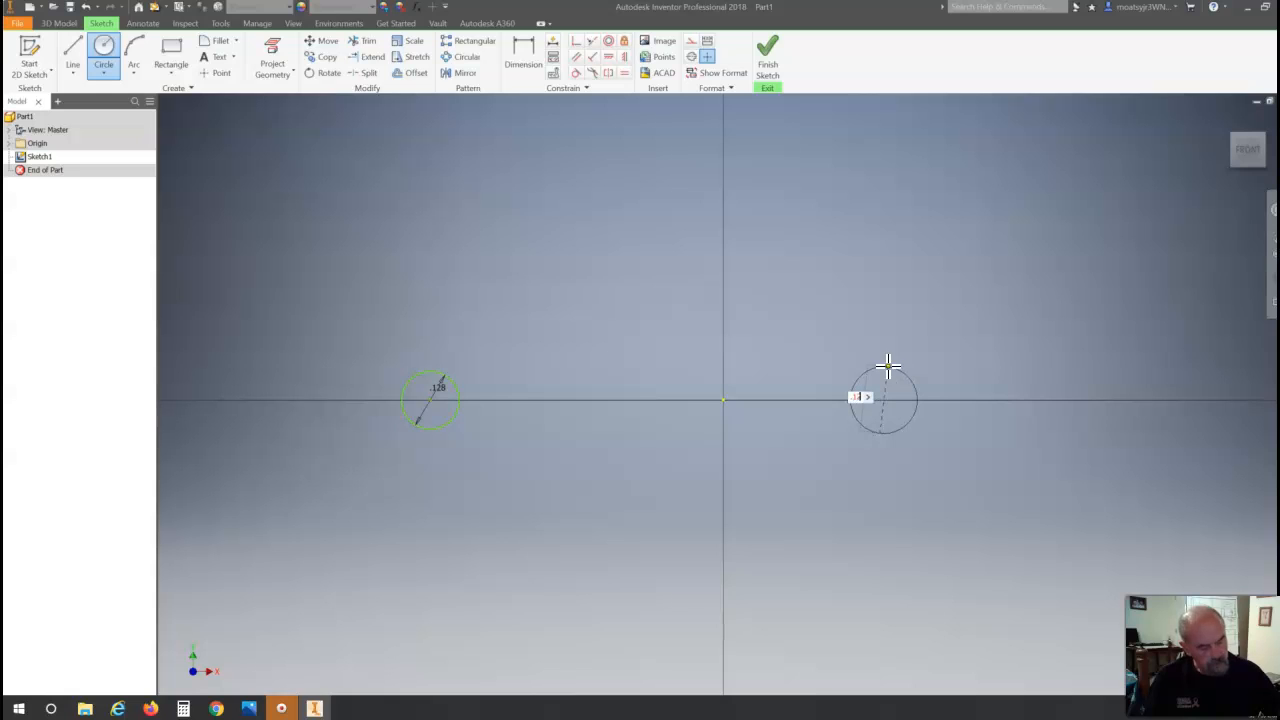
key(Return)
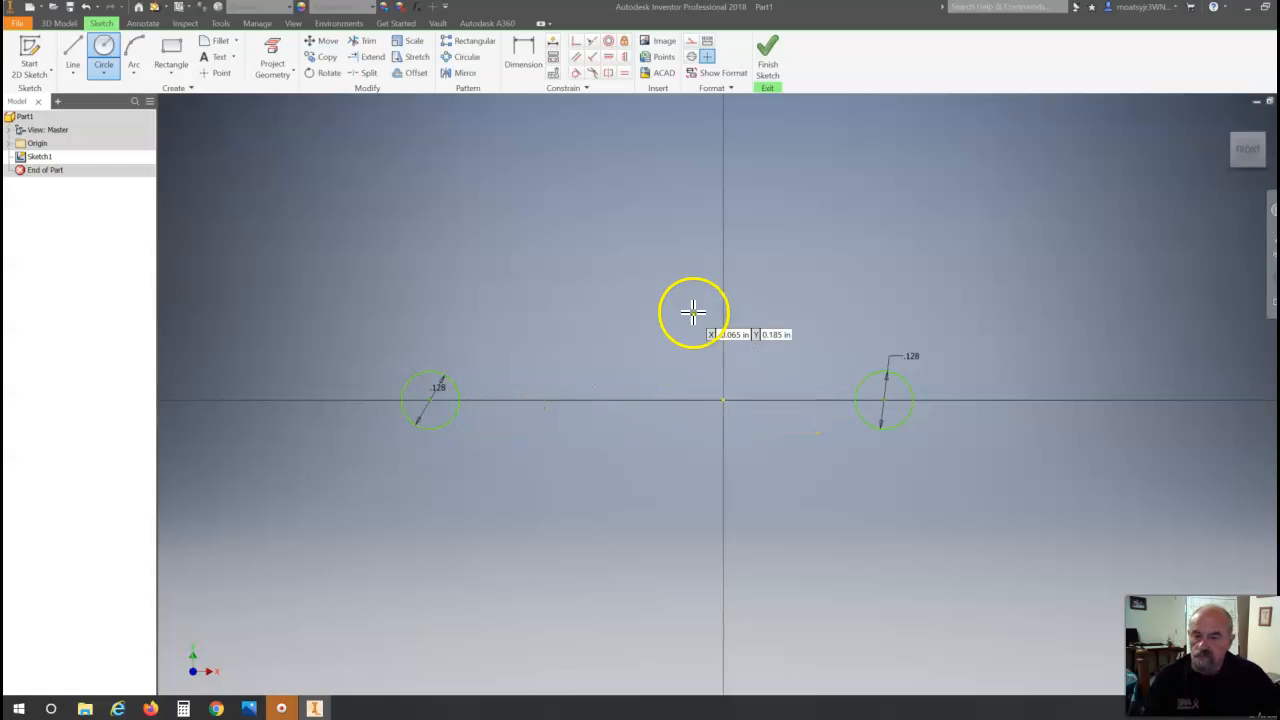
Step: Dimension the horizontal distance between the two circle centres as 3.500 in
click(512, 54)
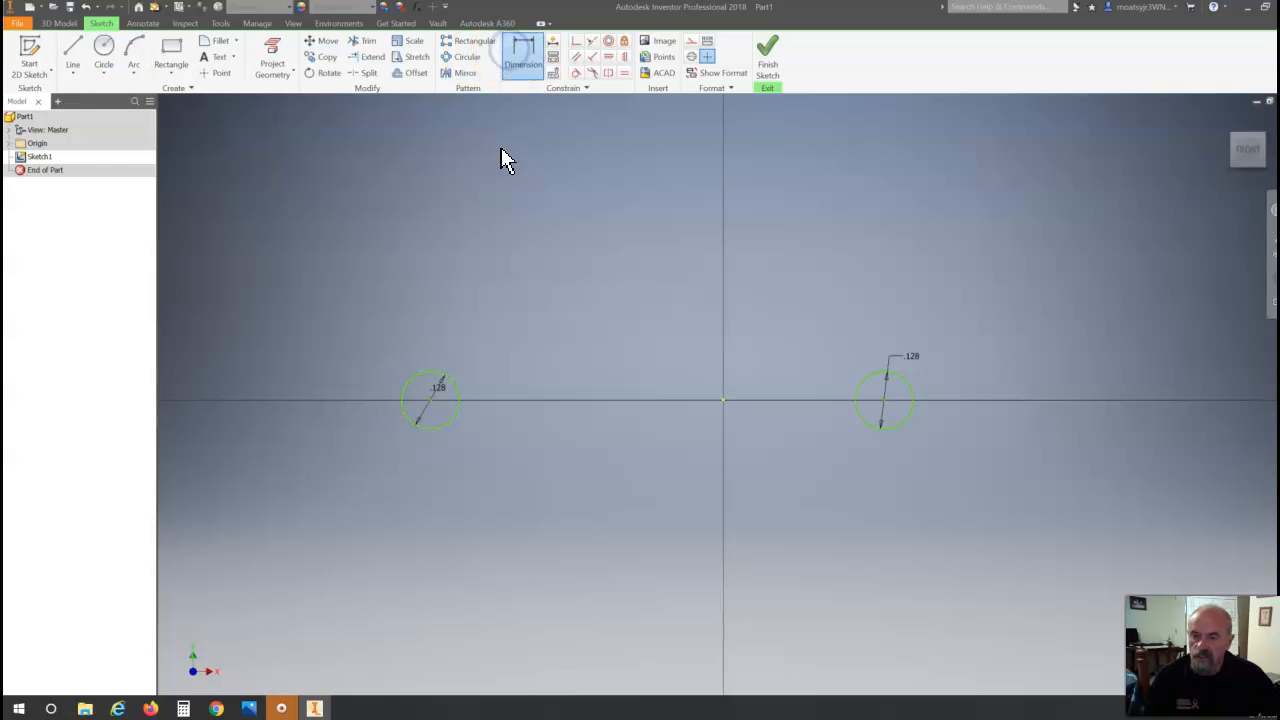
click(431, 399)
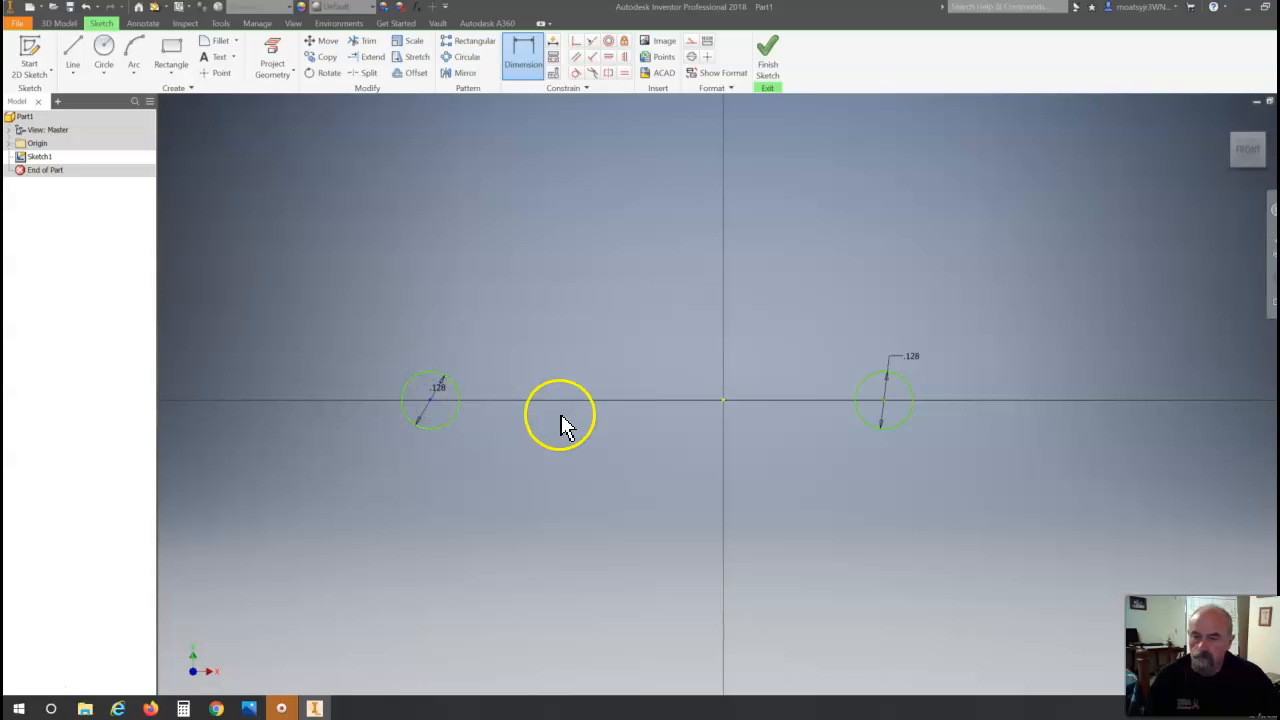
click(885, 403)
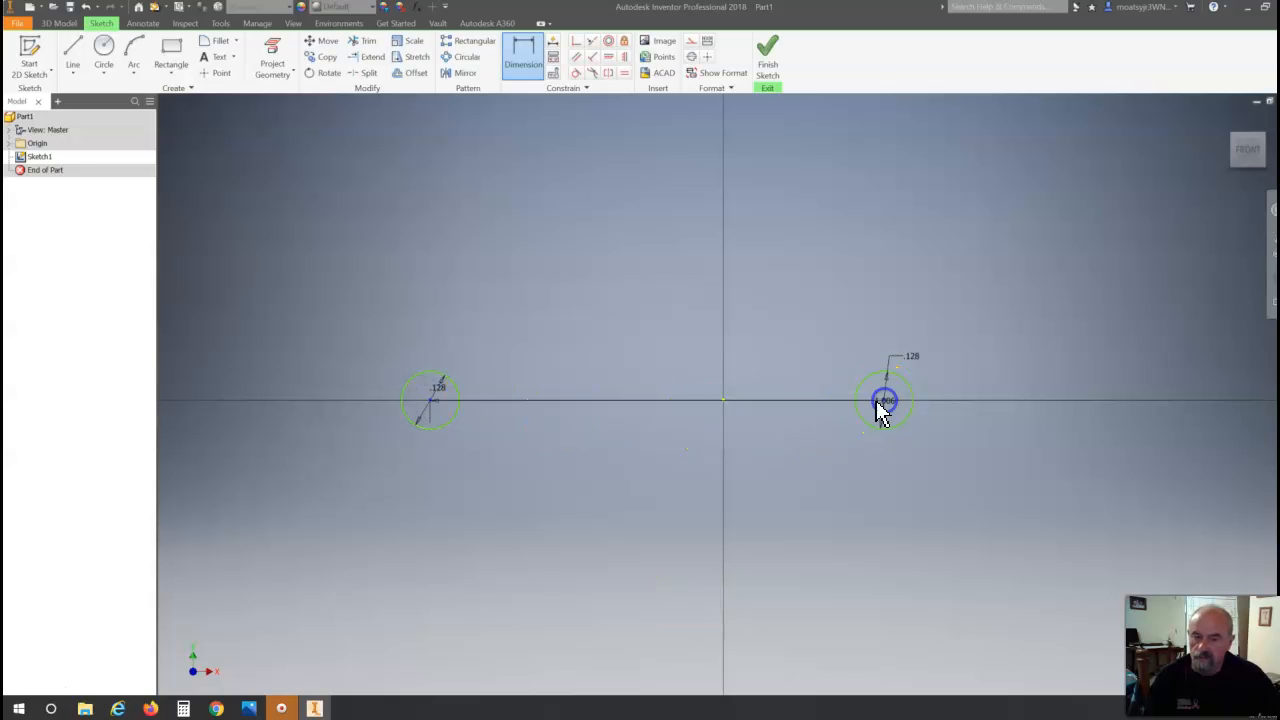
click(752, 421)
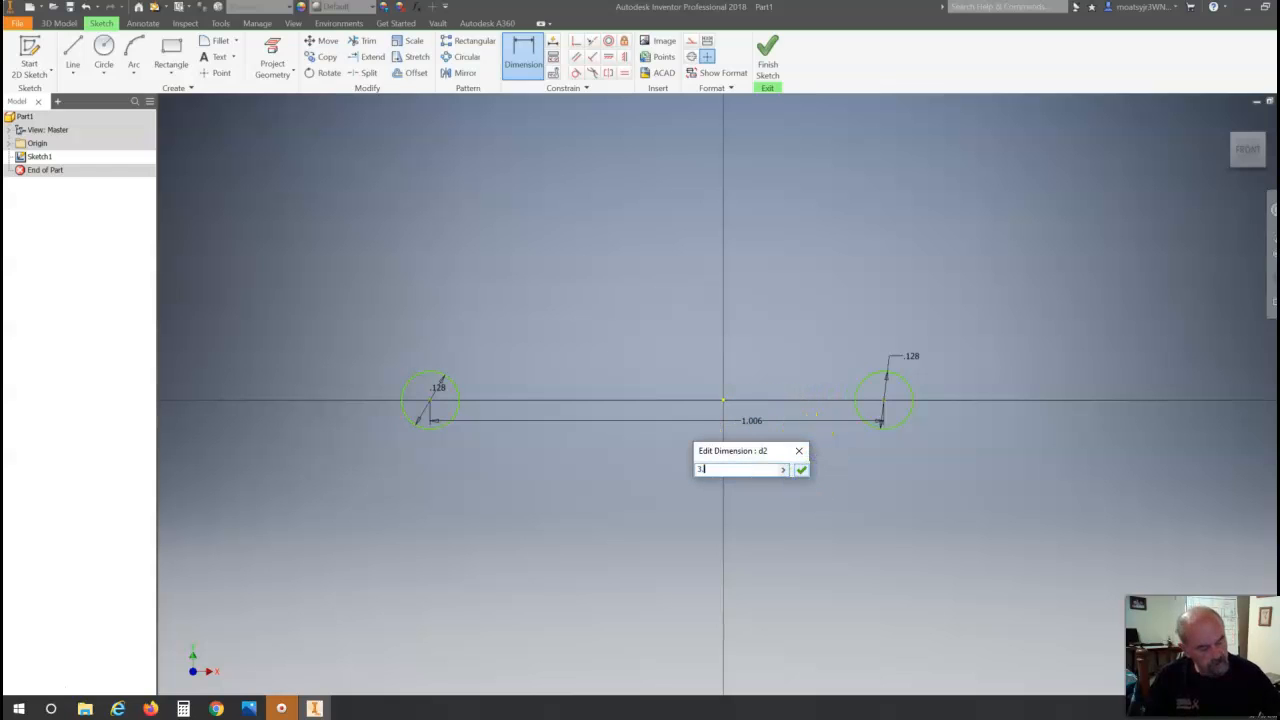
key(Return)
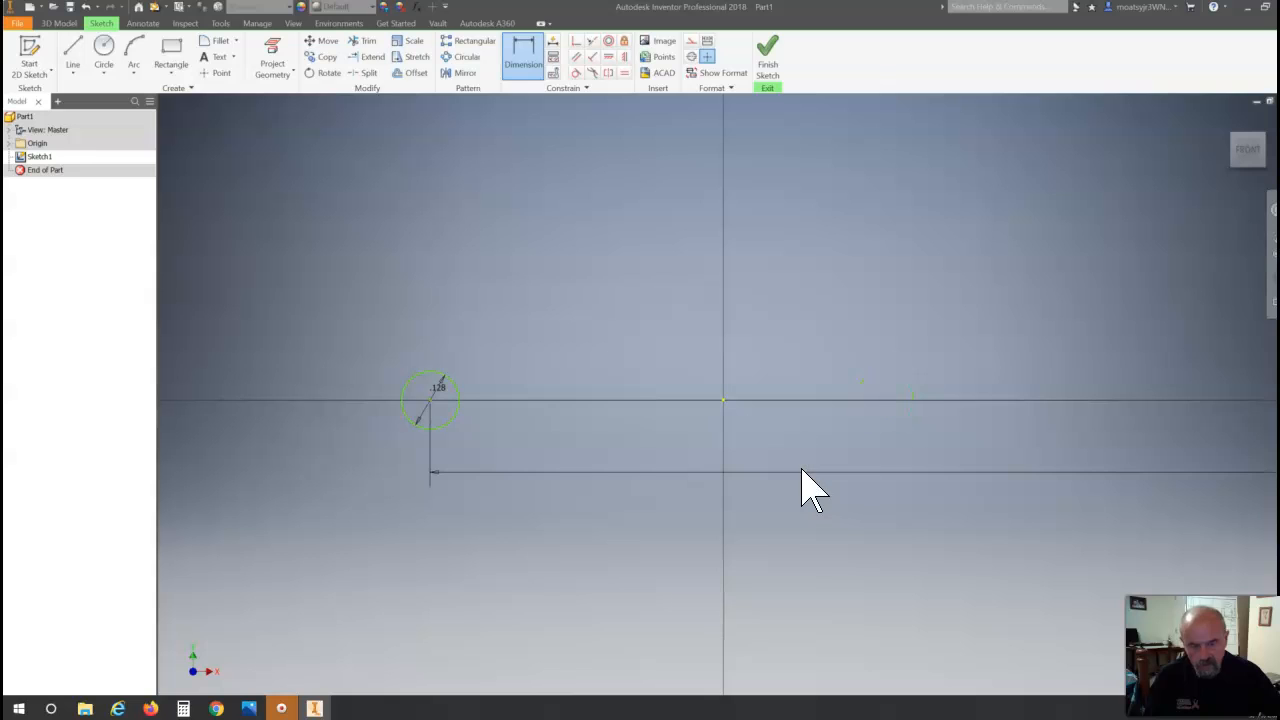
scroll(795, 495, down, 5)
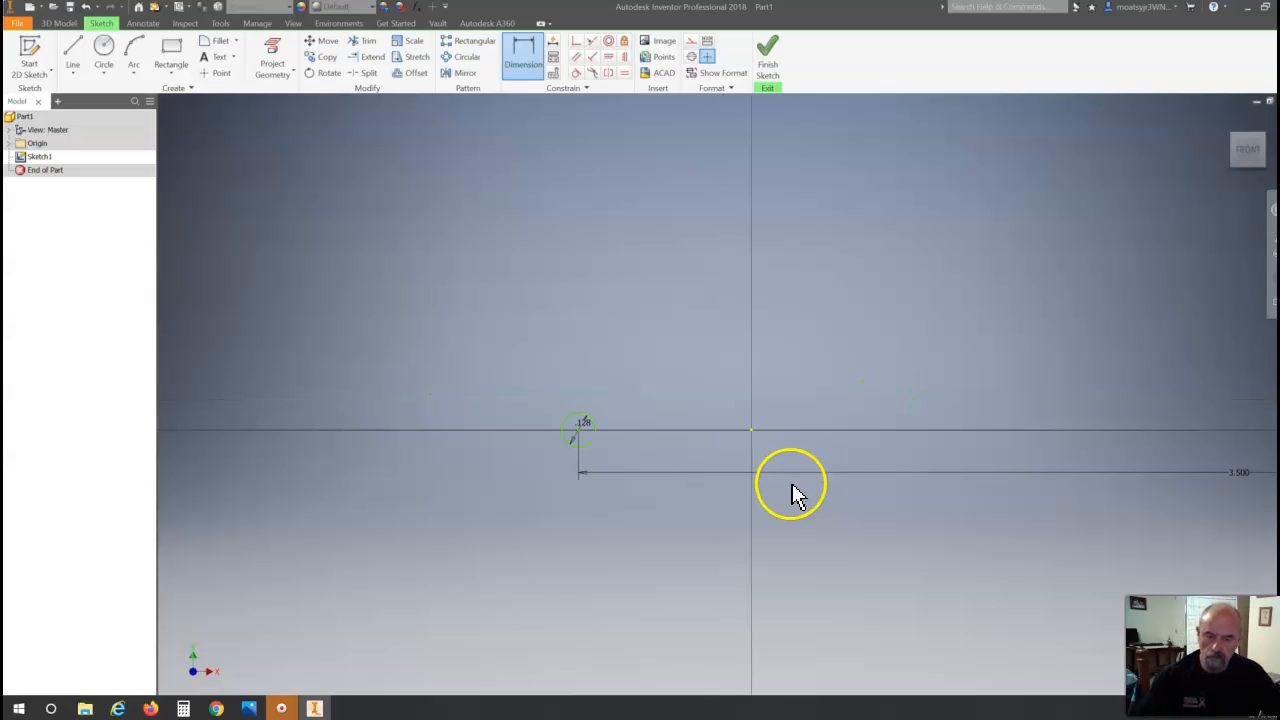
scroll(1020, 468, up, 5)
scroll(1030, 465, down, 3)
mouse_move(1025, 563)
middle_down()
mouse_move(1008, 323)
mouse_move(1054, 358)
mouse_move(1050, 418)
middle_up()
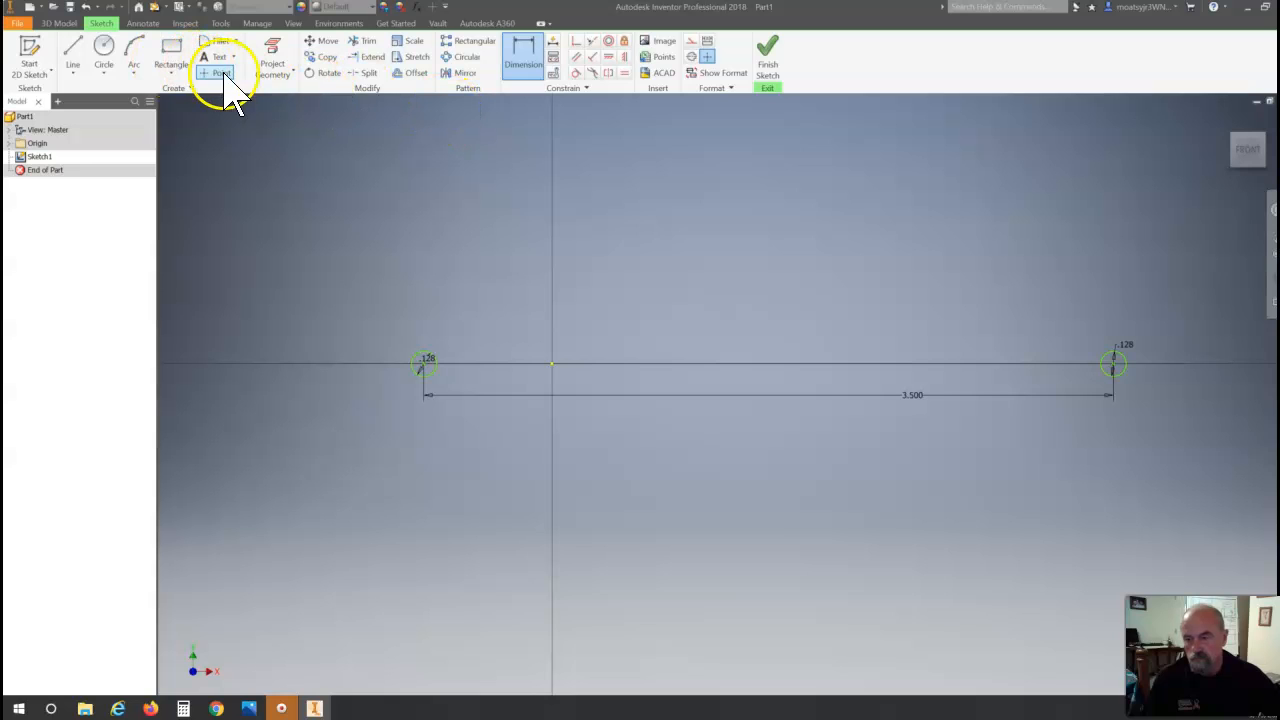
Step: Sketch a 0.375 in diameter circle concentric with each of the two small hole circles
click(106, 50)
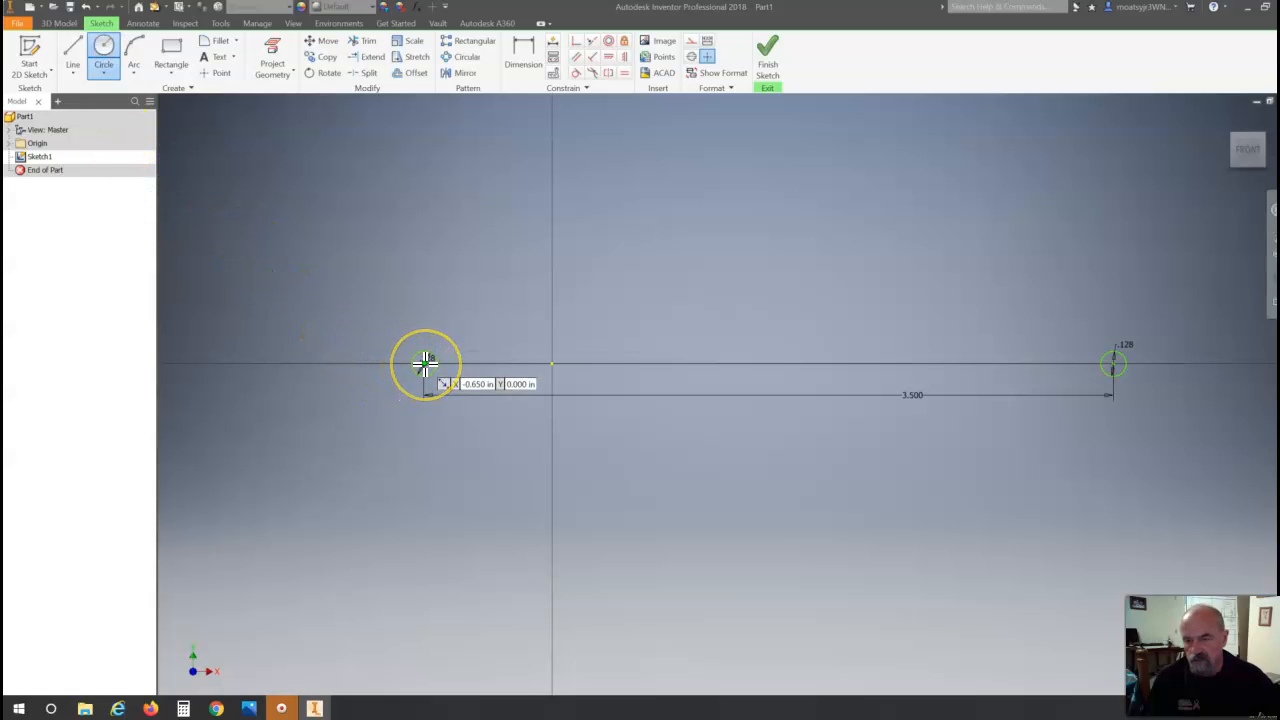
click(425, 362)
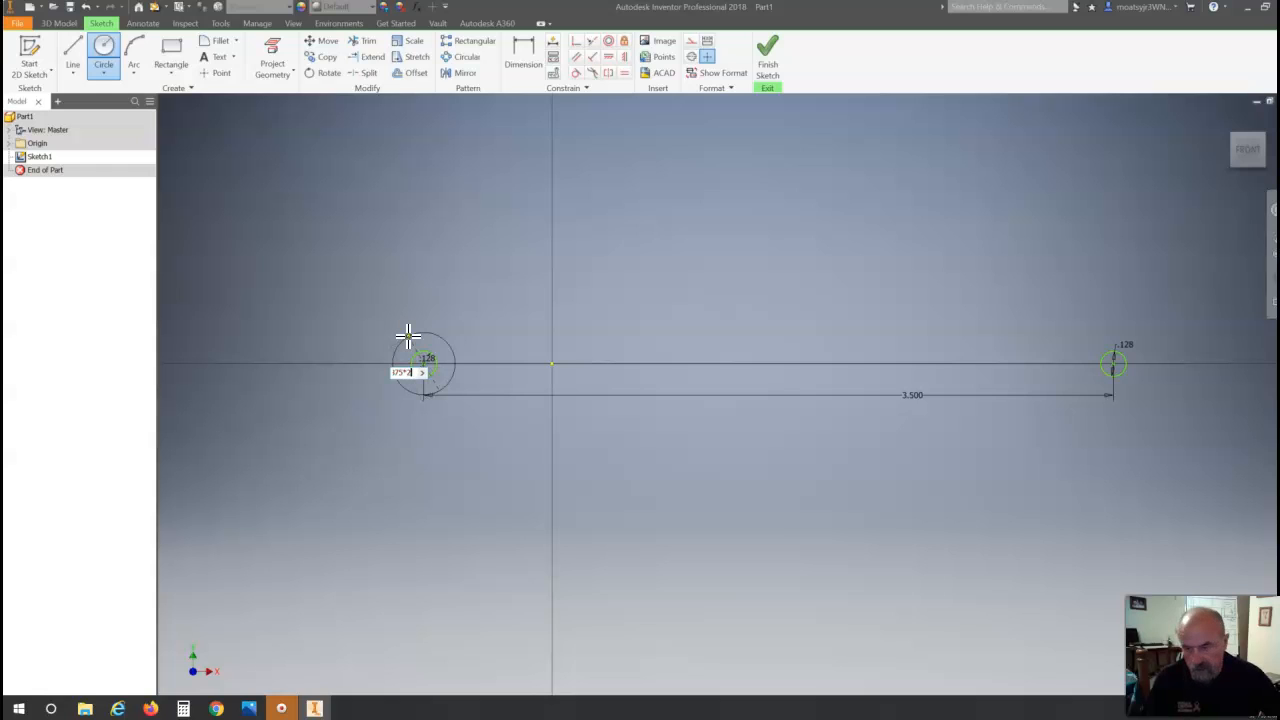
key(Return)
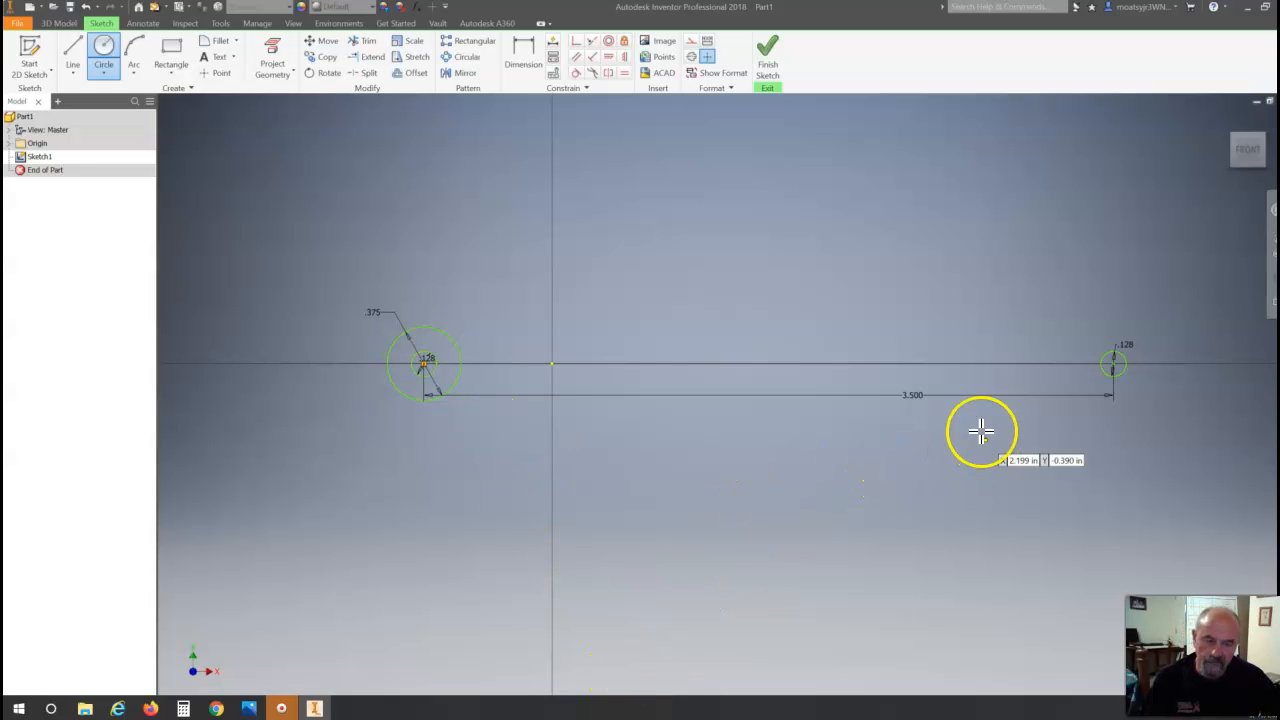
click(1114, 366)
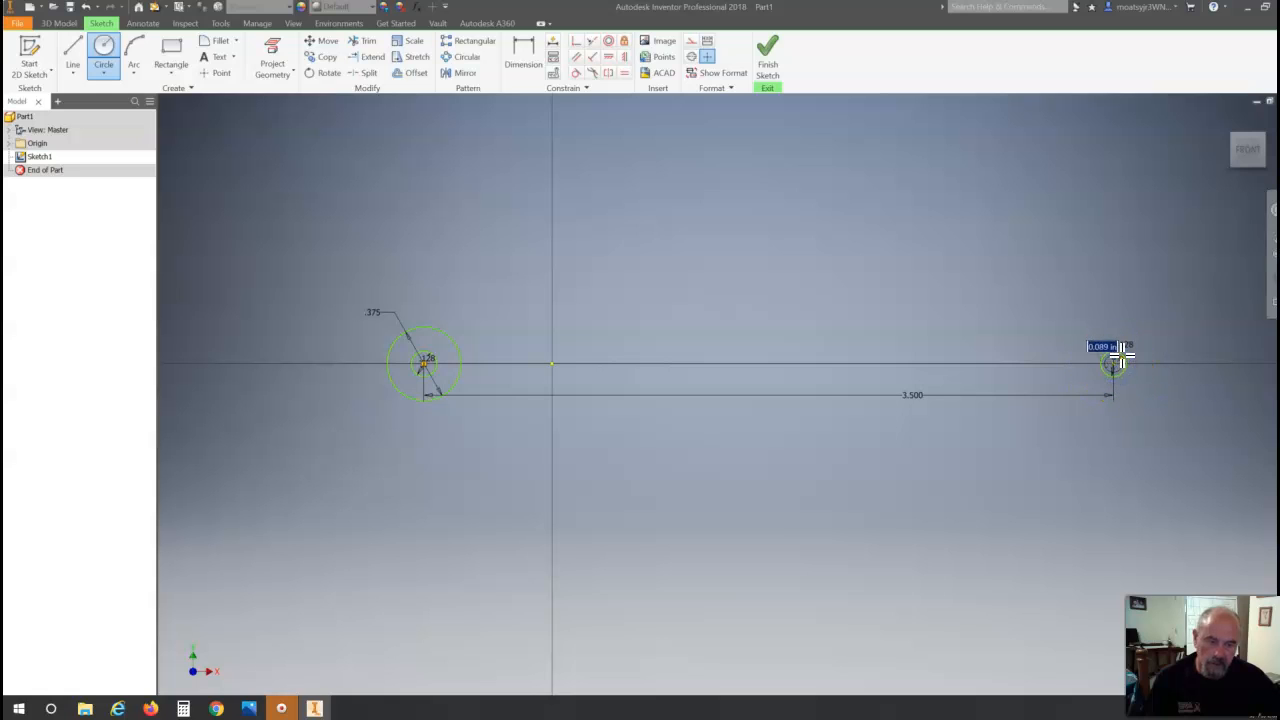
key(BackSpace)
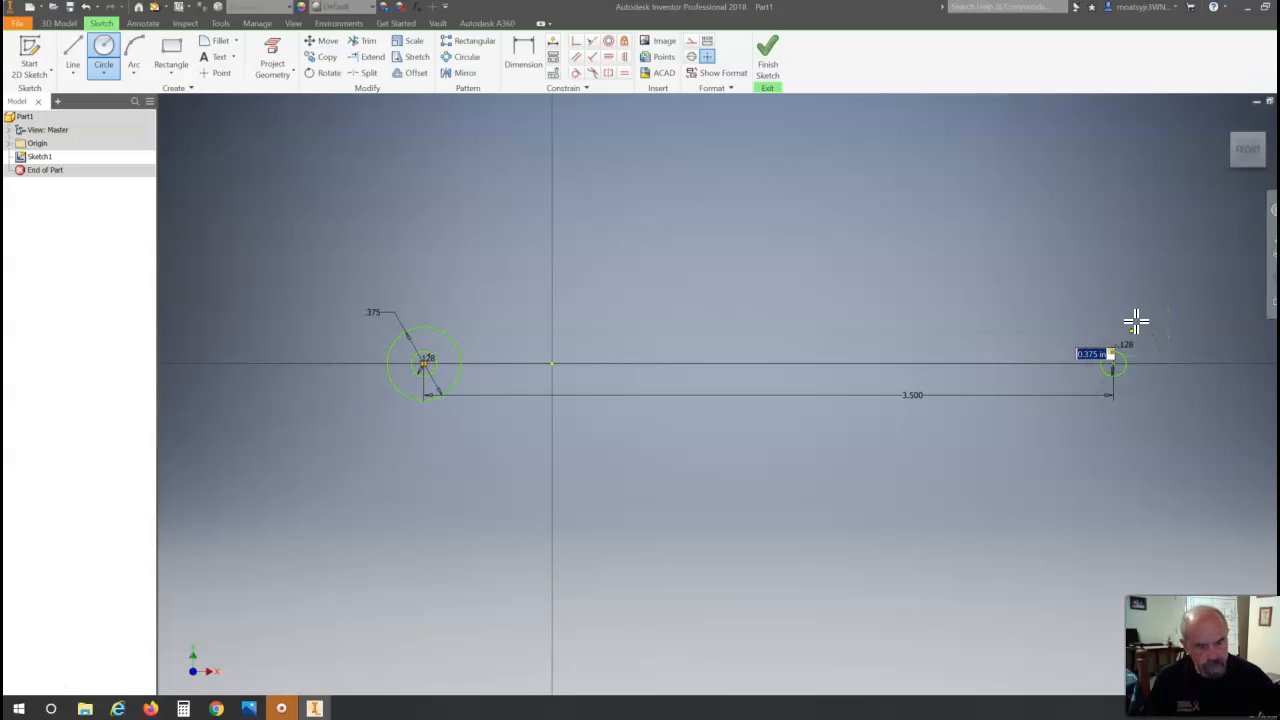
key(Return)
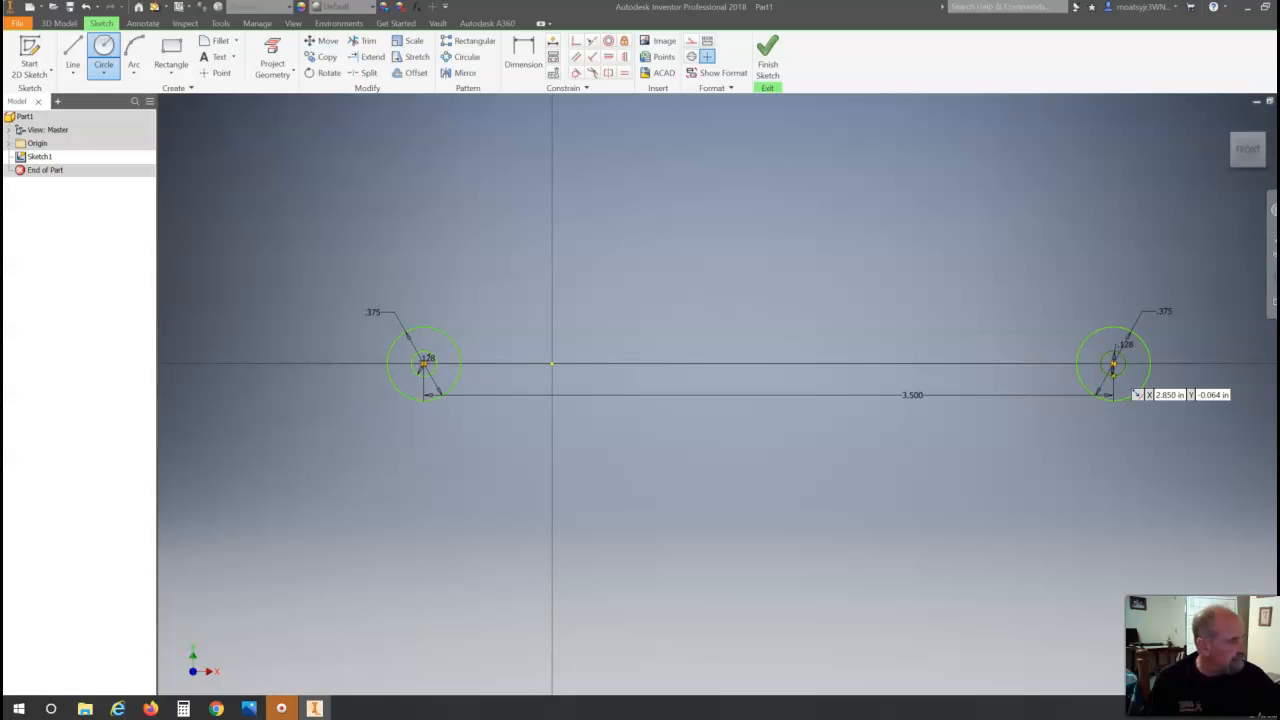
Step: Consult the linkage arm reference drawing and sketch a horizontal construction line about 4.3 in long through both circle centres, extending past the outer circles
mouse_move(1275, 88)
mouse_down()
mouse_move(1057, 86)
mouse_move(751, 135)
mouse_up()
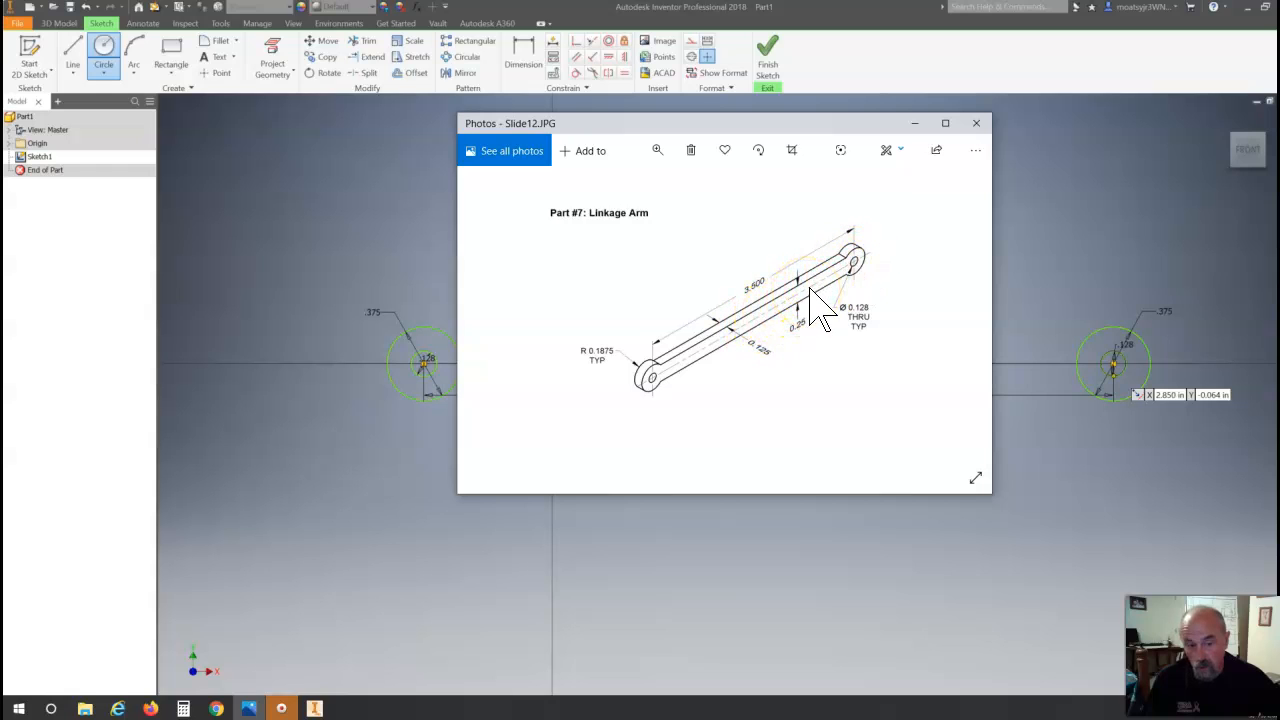
mouse_move(804, 126)
mouse_down()
mouse_move(958, 129)
mouse_move(1279, 168)
mouse_up()
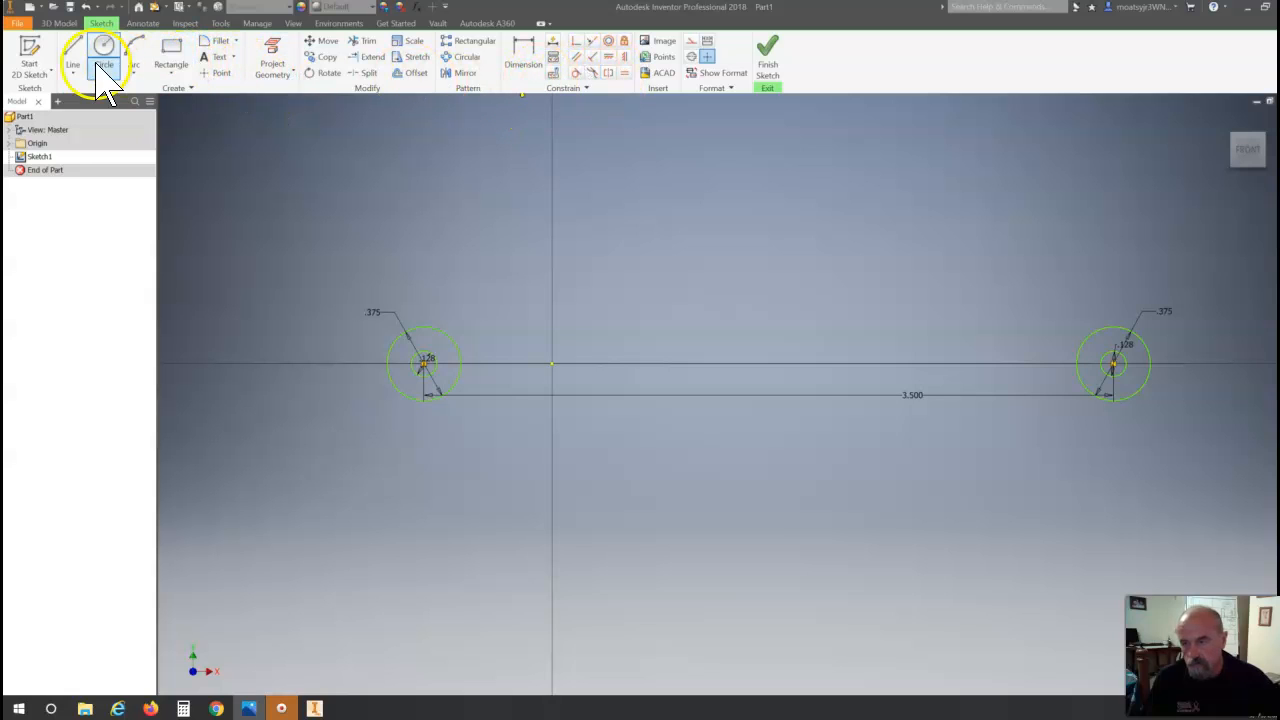
click(75, 52)
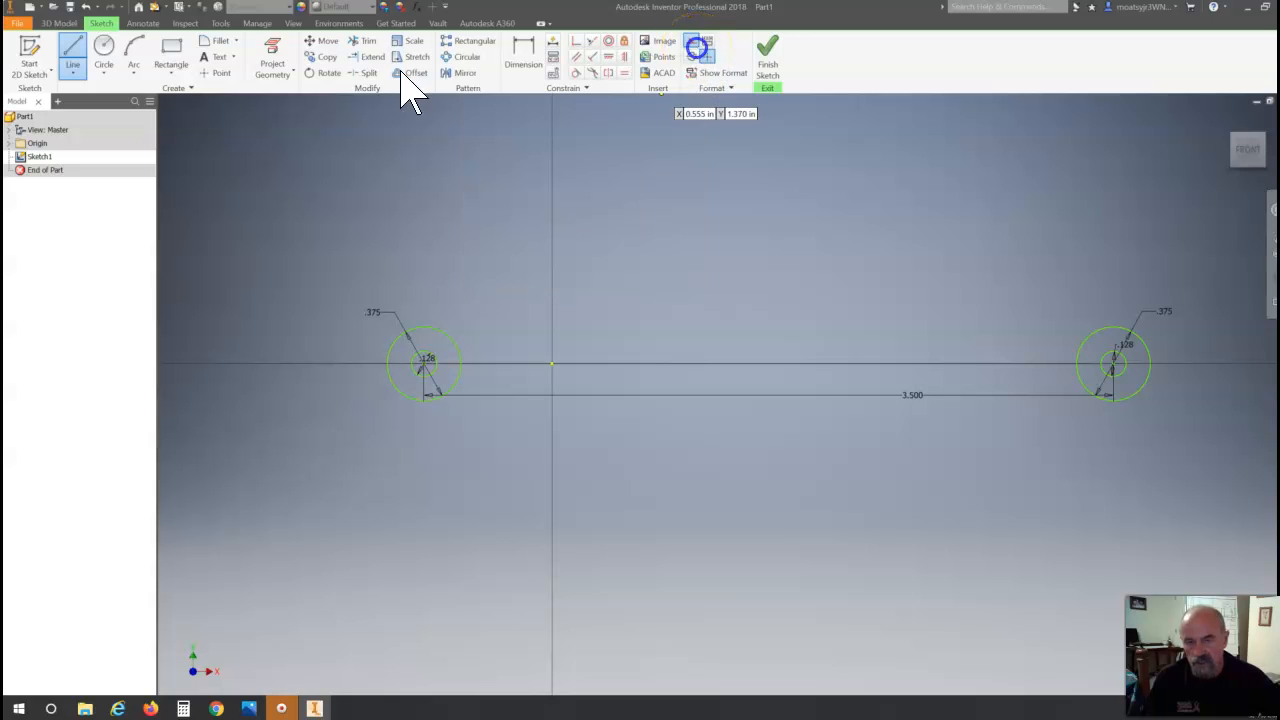
click(691, 42)
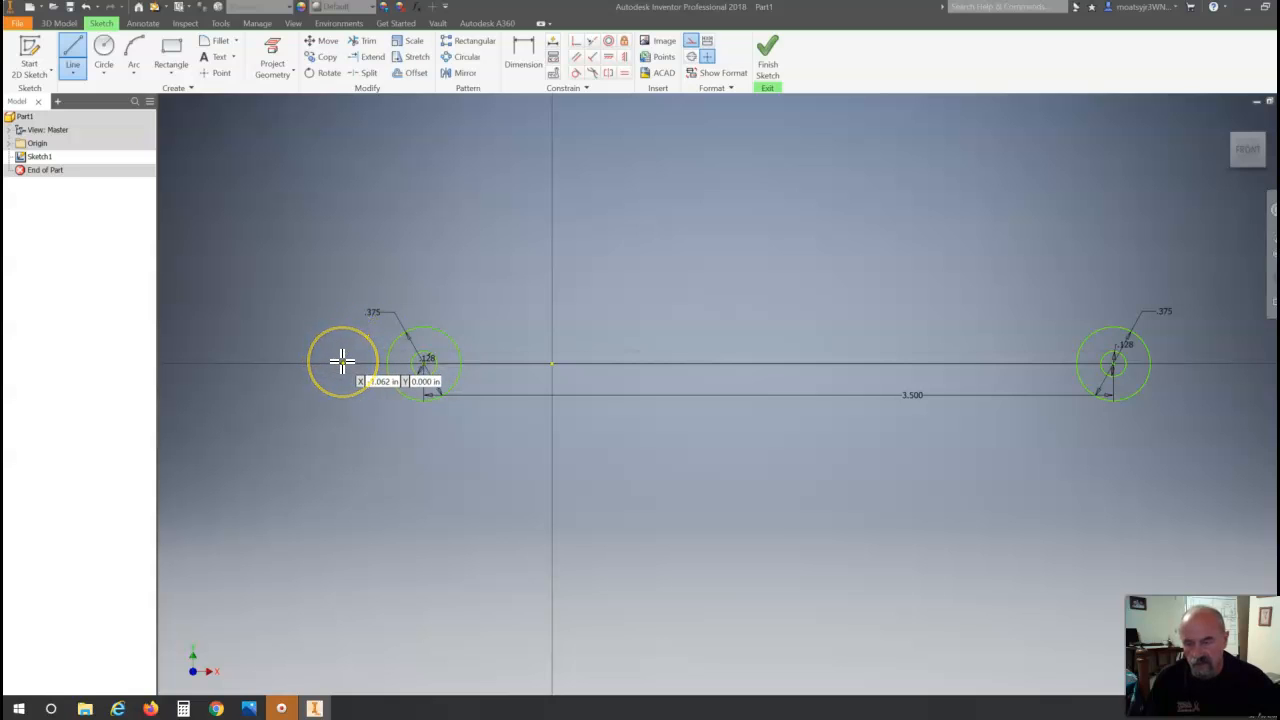
click(342, 362)
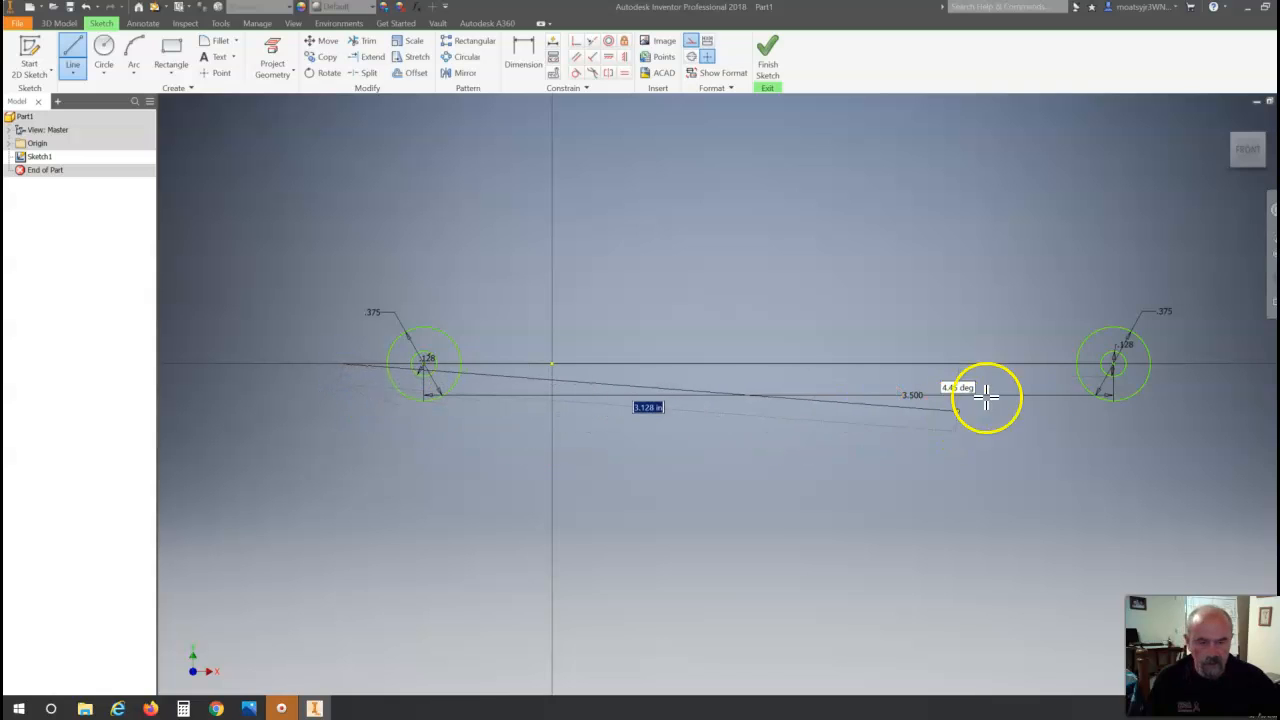
click(1189, 362)
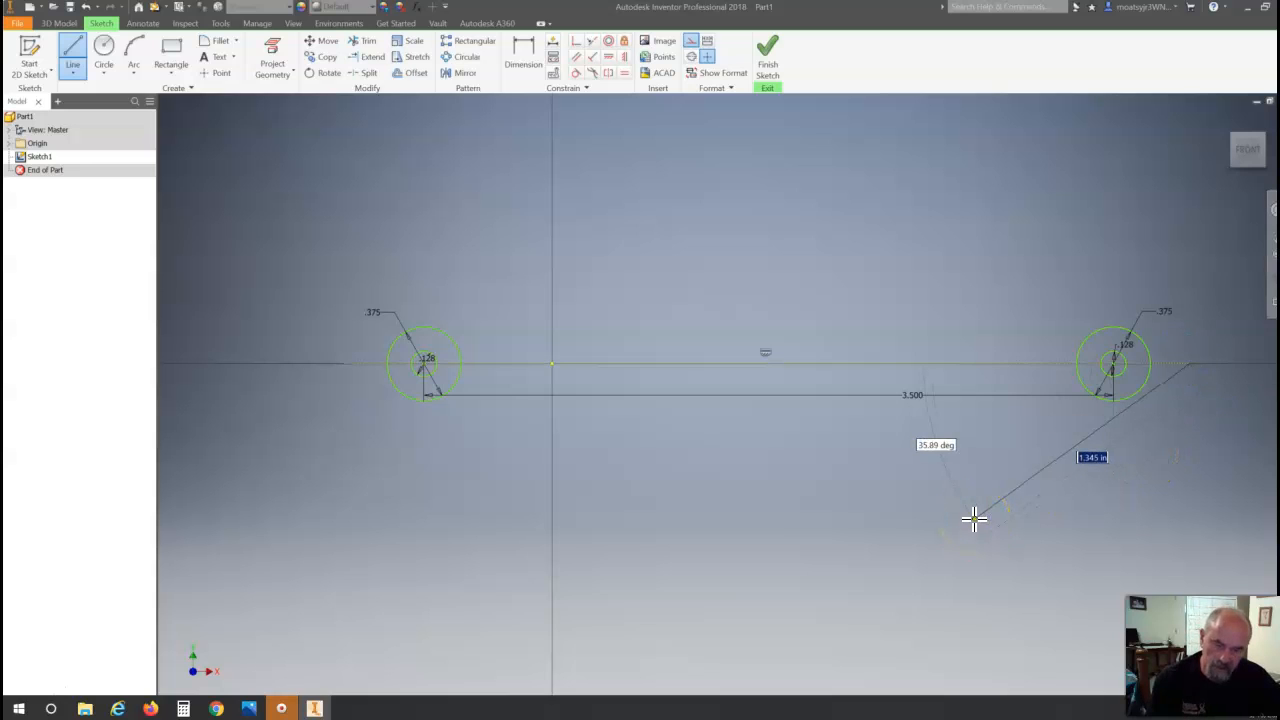
key(Escape)
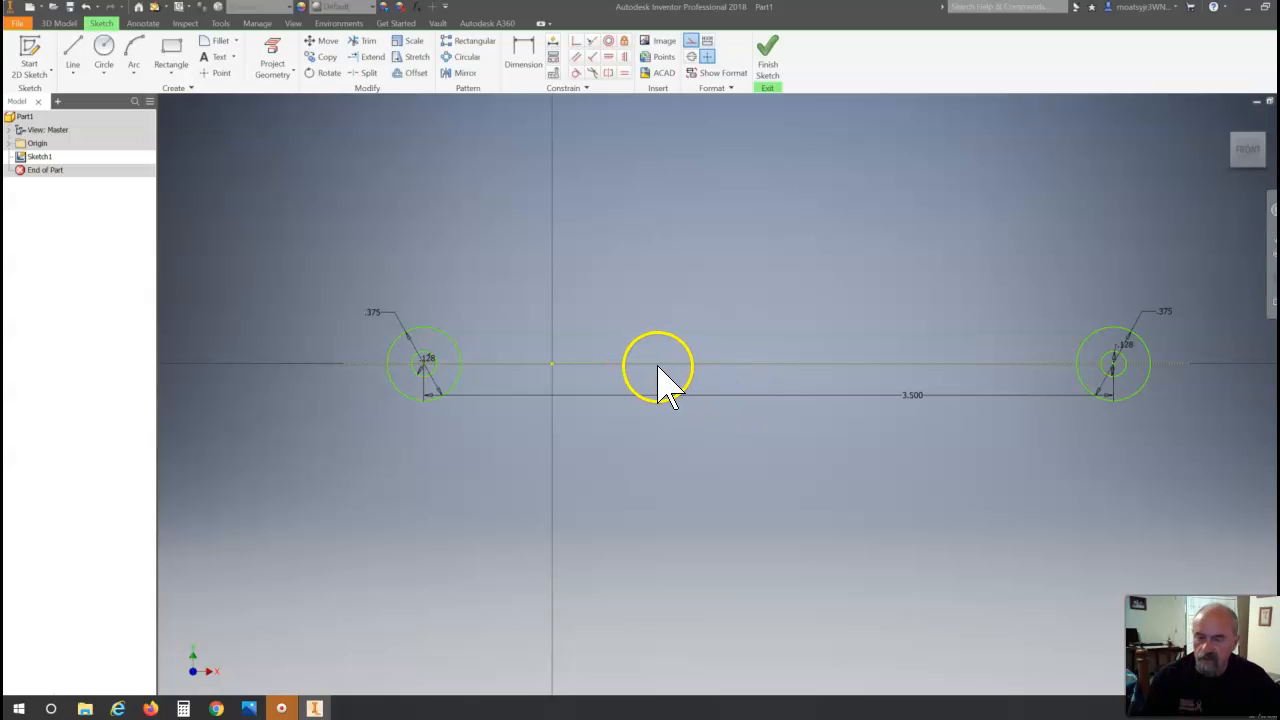
Step: Sketch a regular horizontal line about 4.13 in long just below the construction line, crossing both end circles
scroll(785, 472, down, 4)
scroll(785, 486, up, 2)
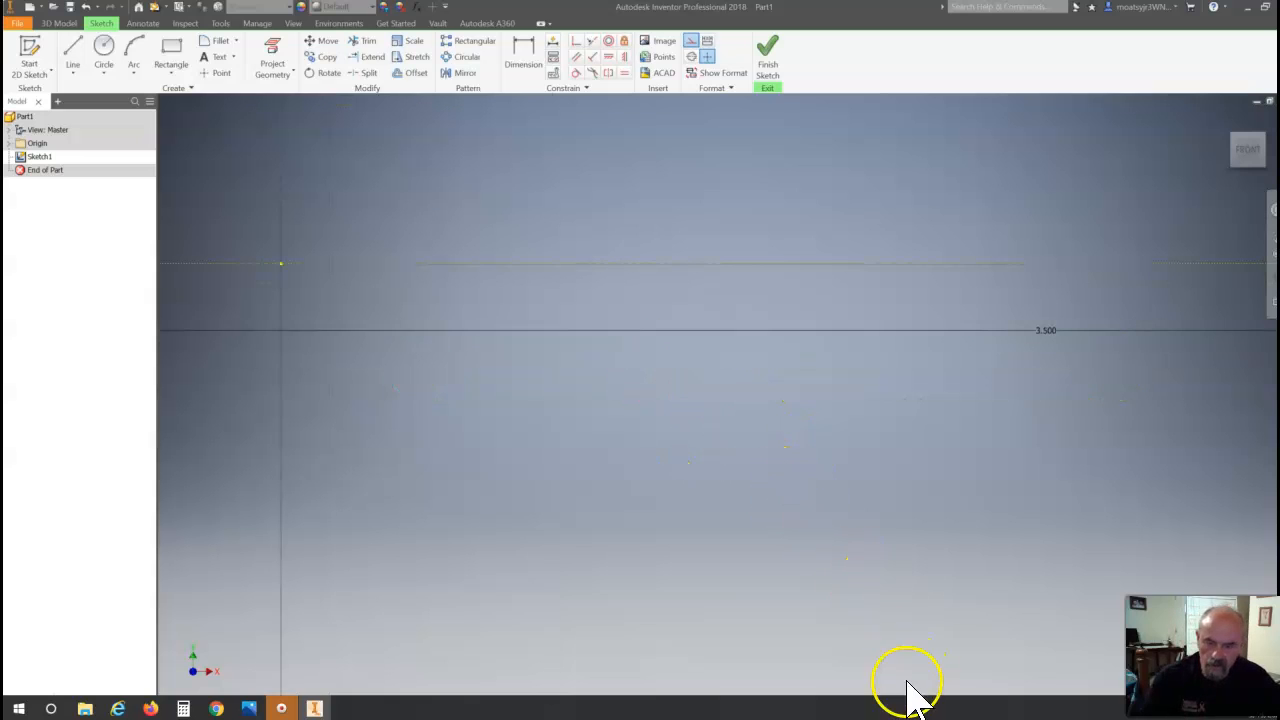
scroll(740, 266, down, 3)
scroll(748, 272, down, 2)
scroll(765, 262, down, 2)
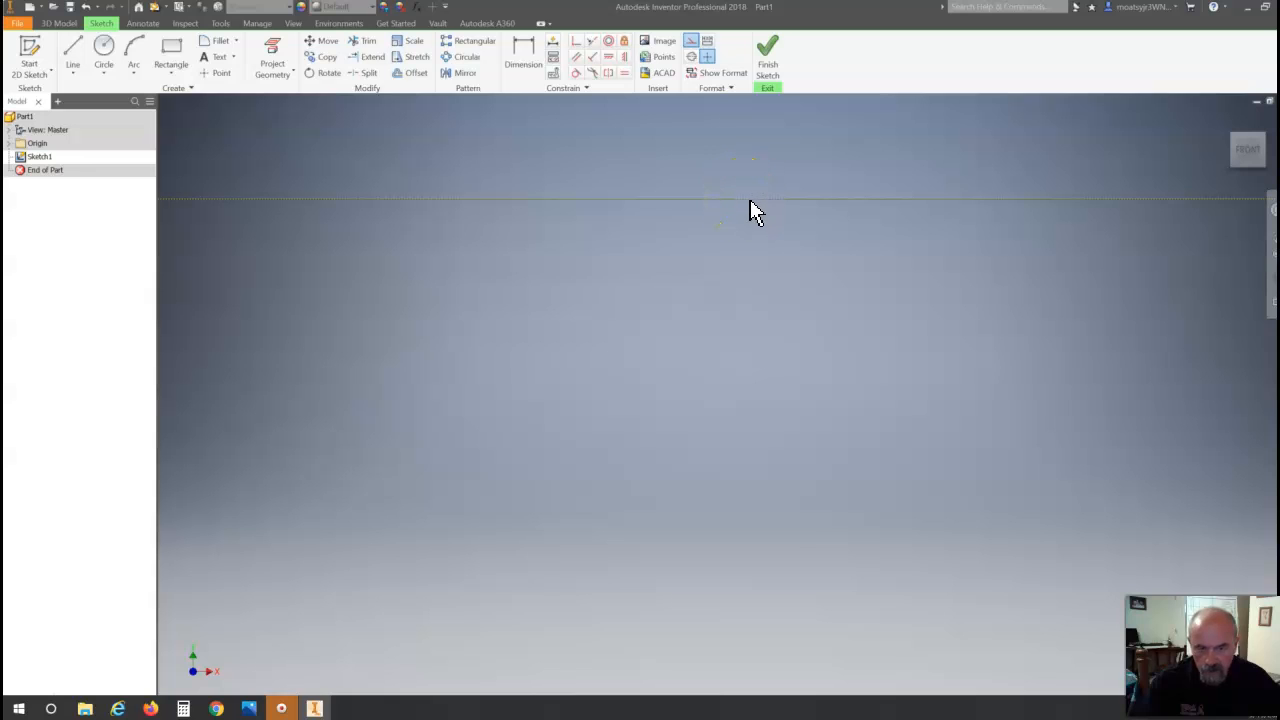
scroll(783, 198, up, 2)
scroll(783, 224, up, 4)
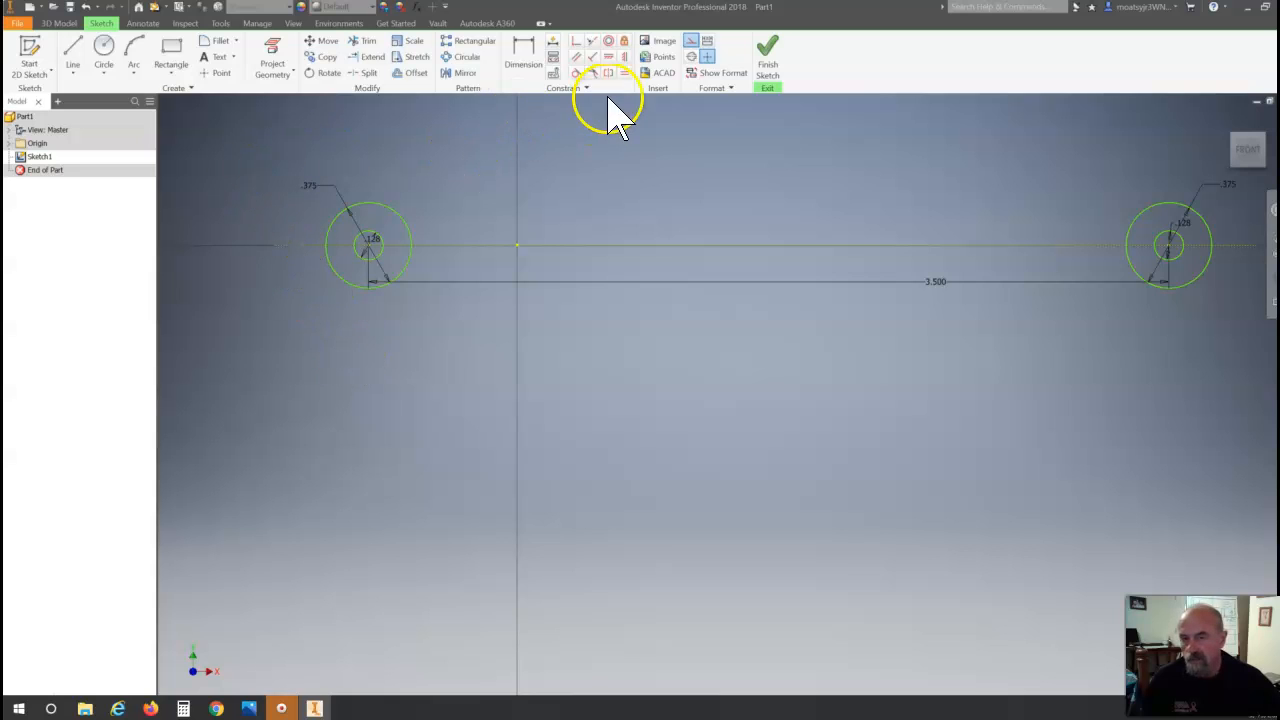
click(692, 41)
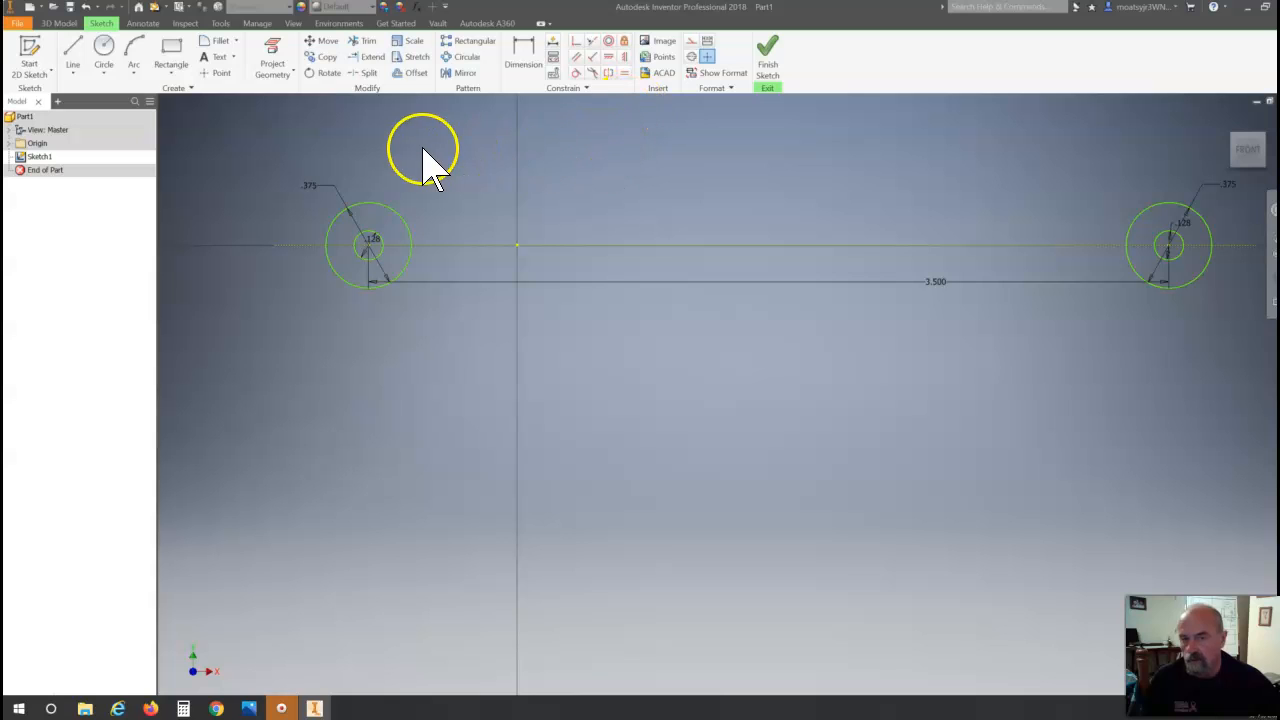
click(71, 50)
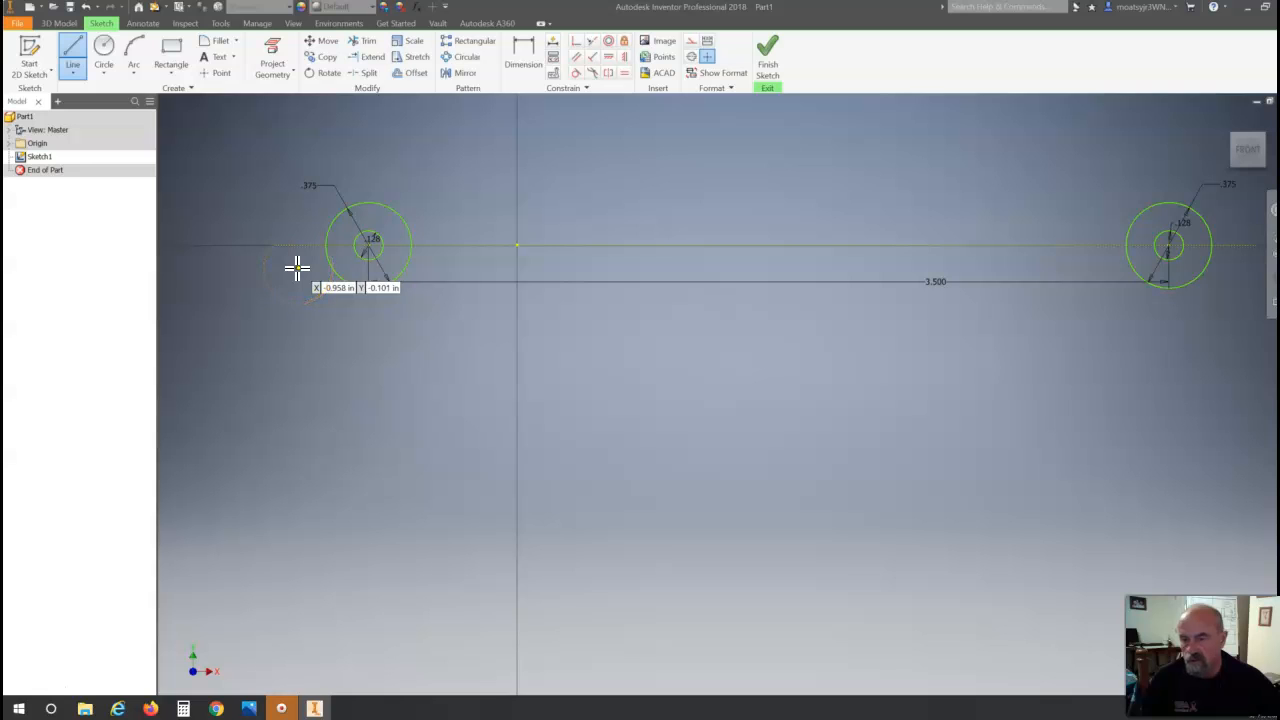
drag(297, 268, 1243, 265)
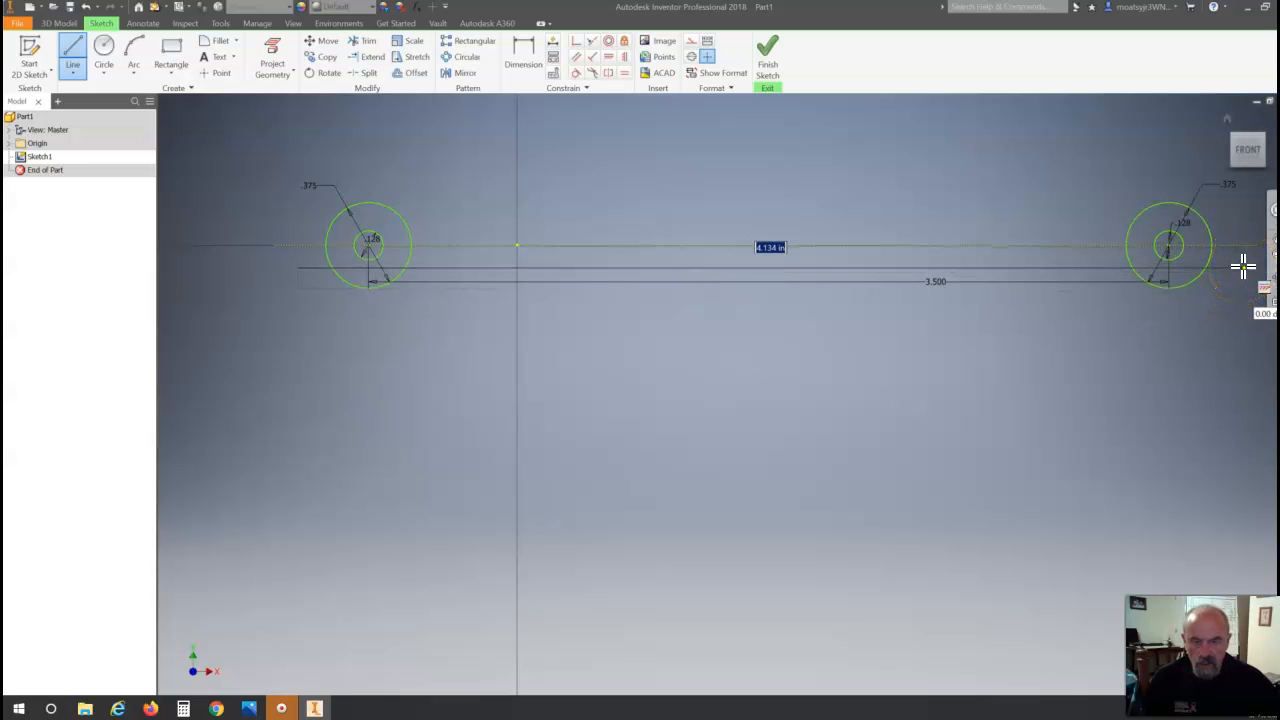
click(1243, 265)
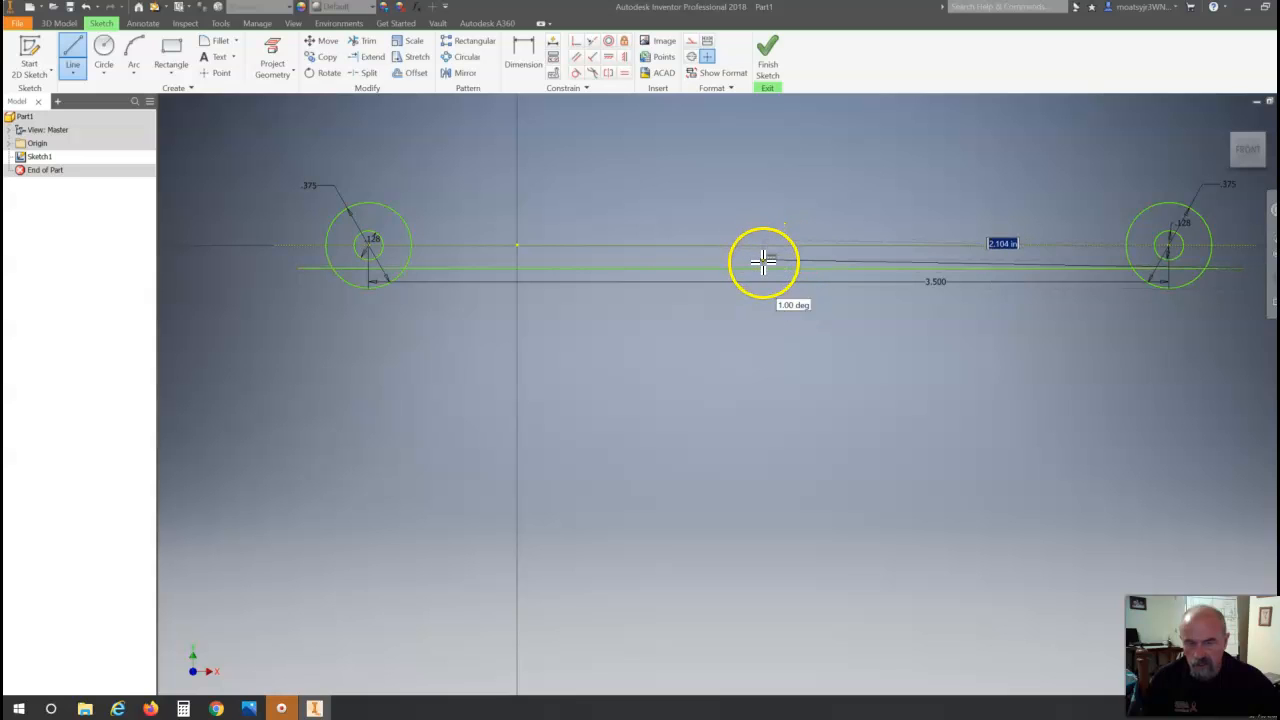
click(880, 371)
key(Escape)
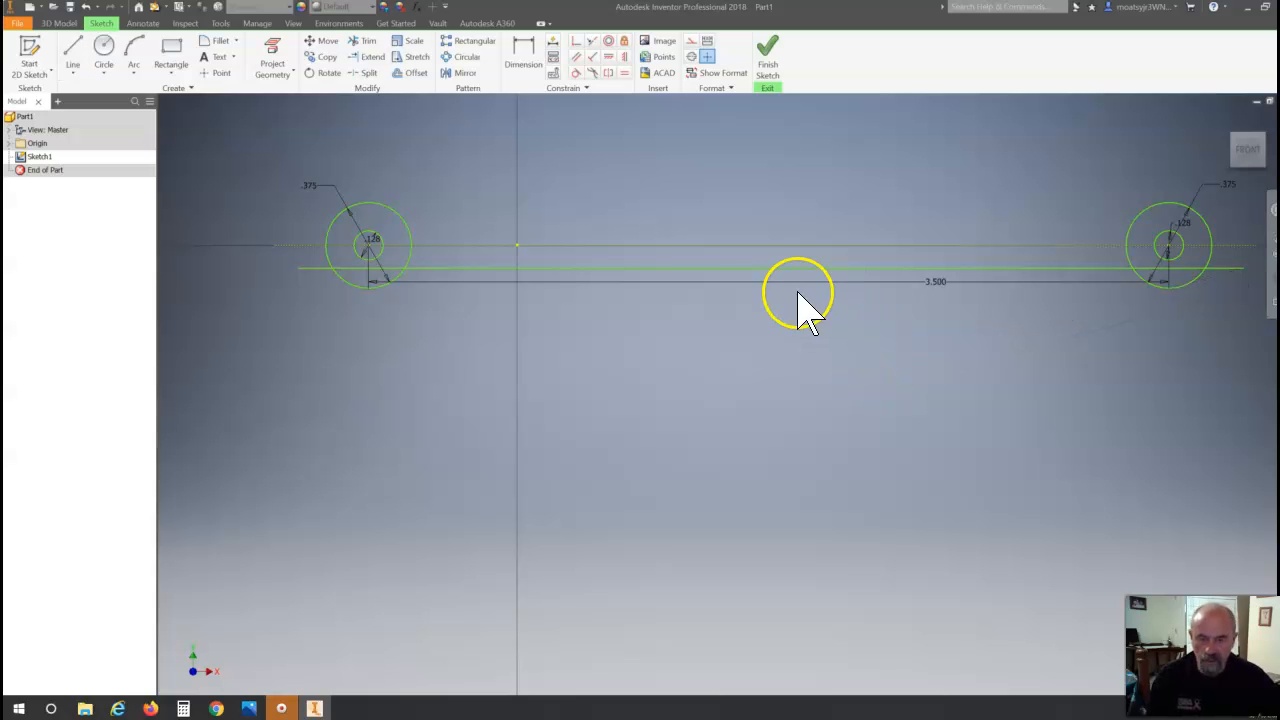
Step: Dimension the distance between the construction line and the lower arm line as 0.125 in
click(524, 58)
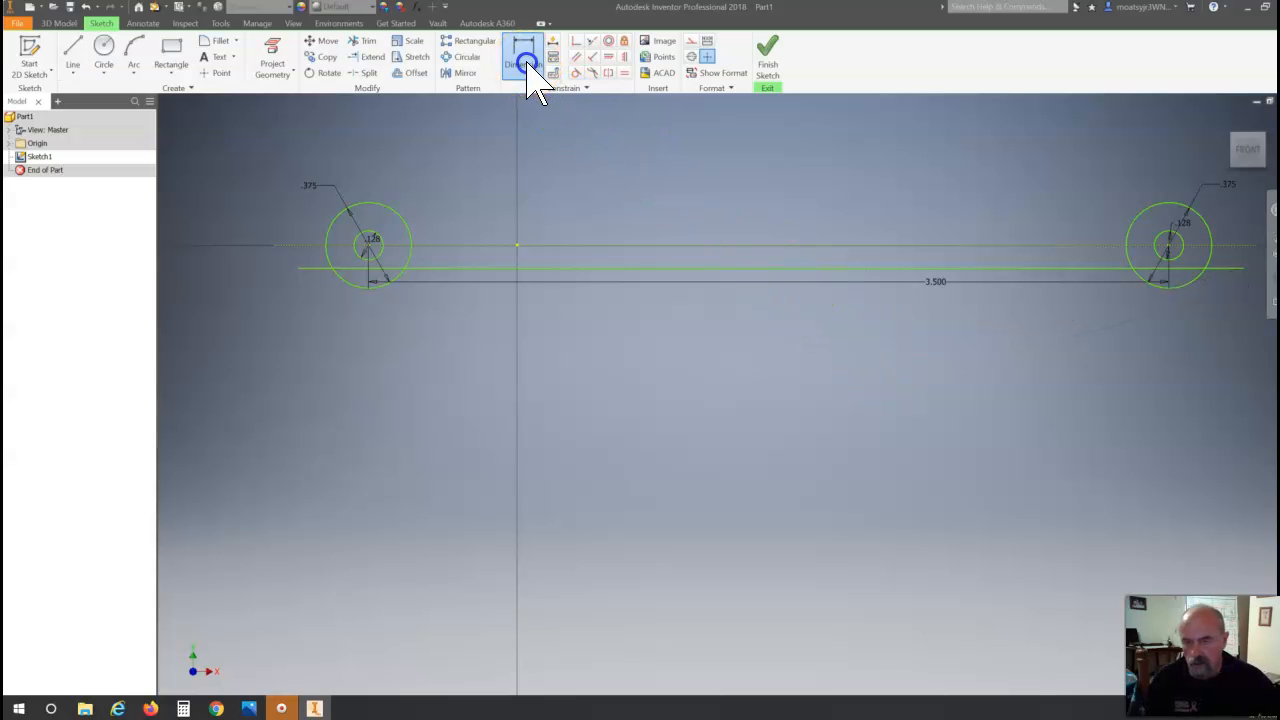
click(703, 245)
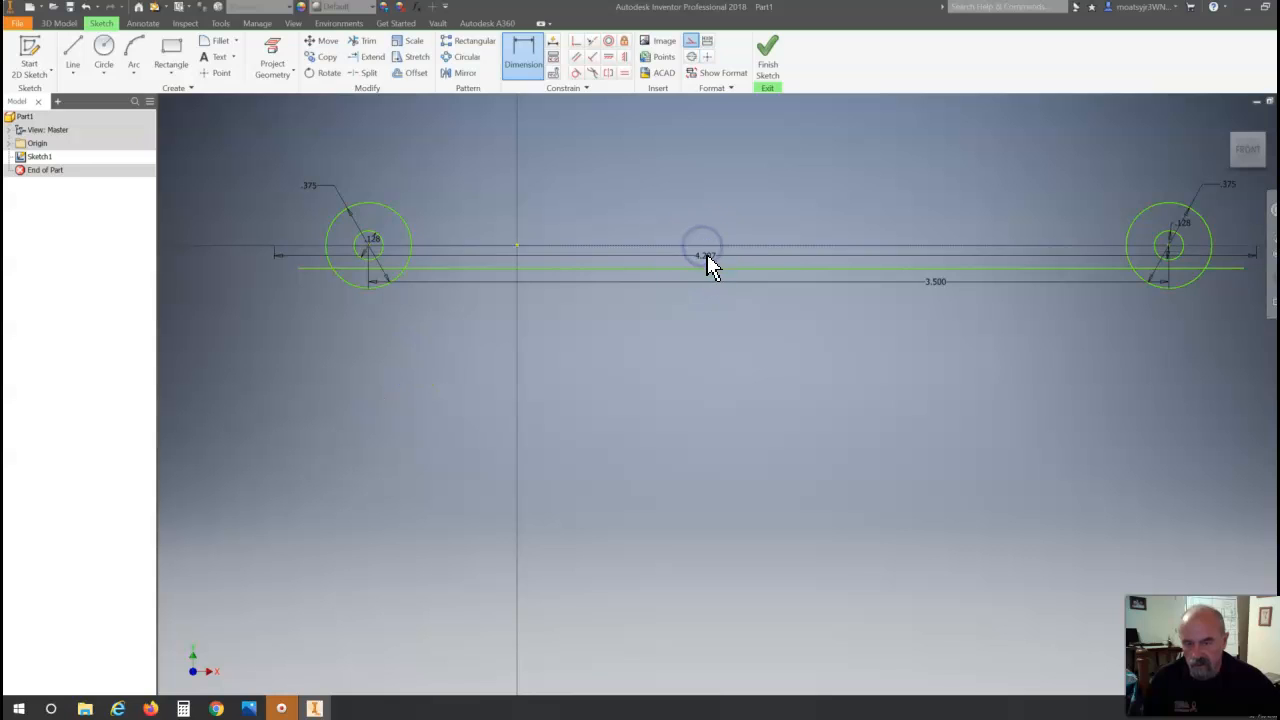
click(712, 268)
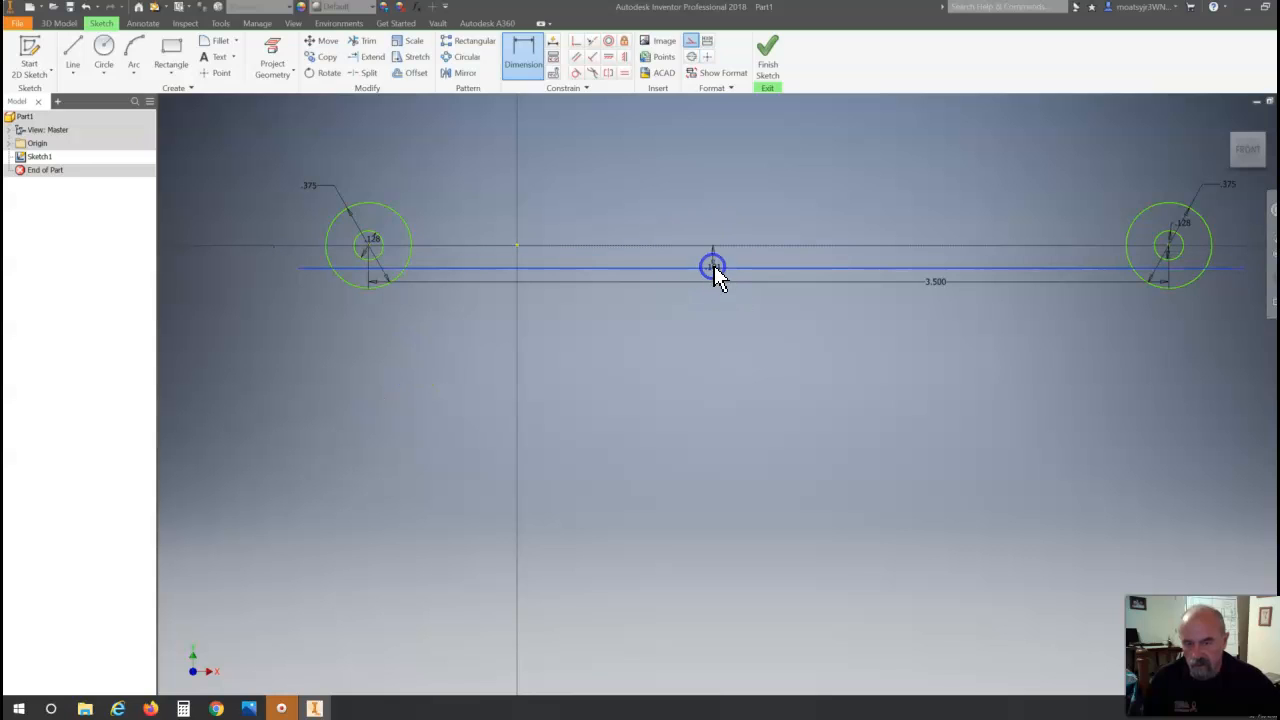
click(712, 264)
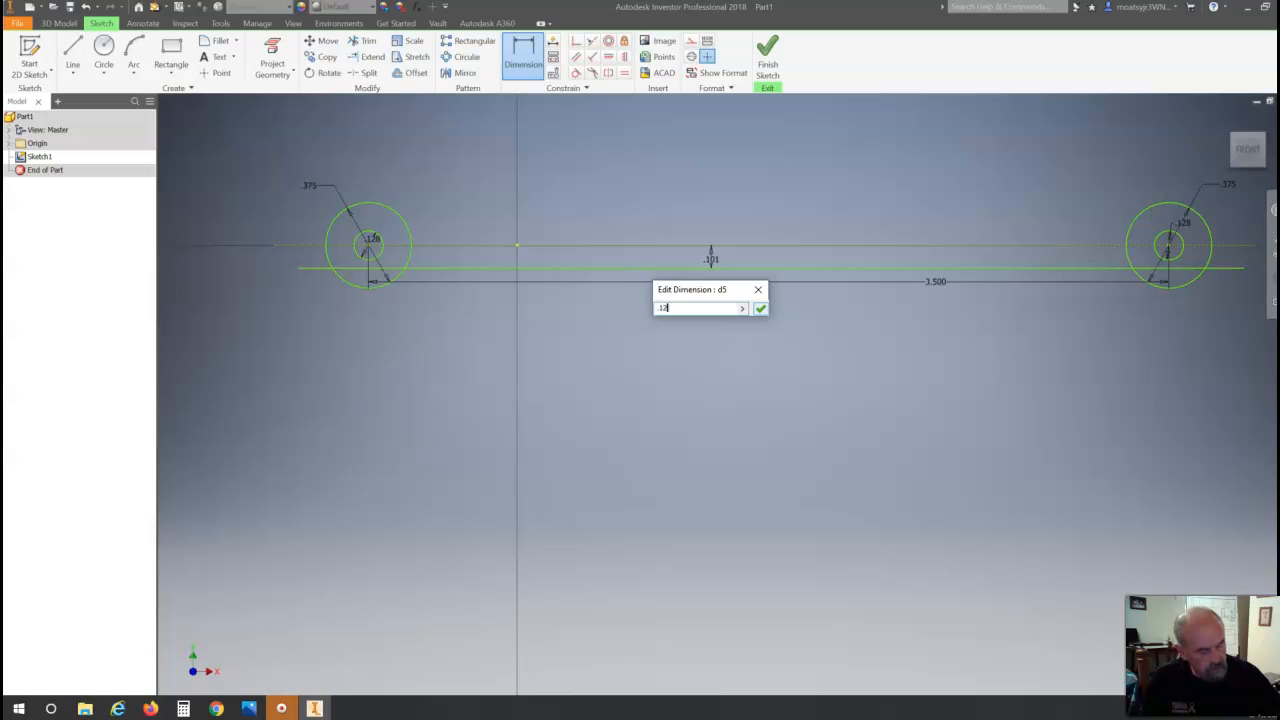
click(760, 308)
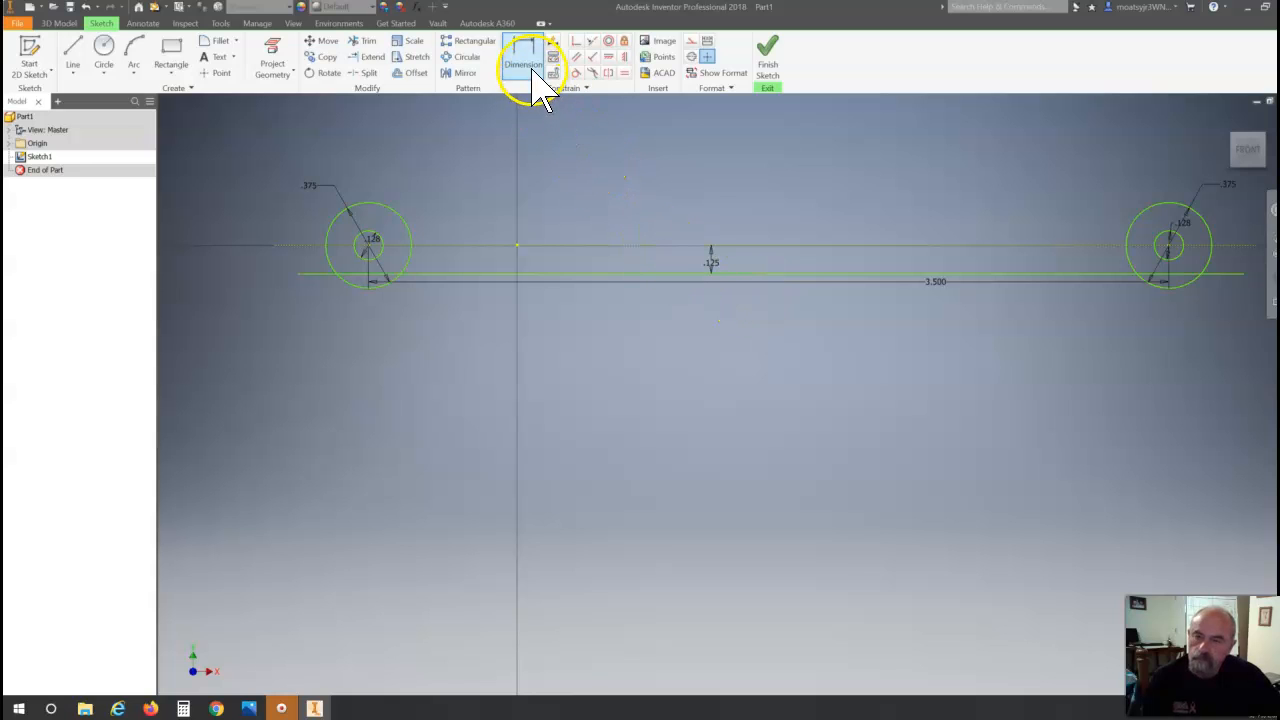
Step: Sketch a second horizontal line above the construction line, running across and past both end circles
click(72, 50)
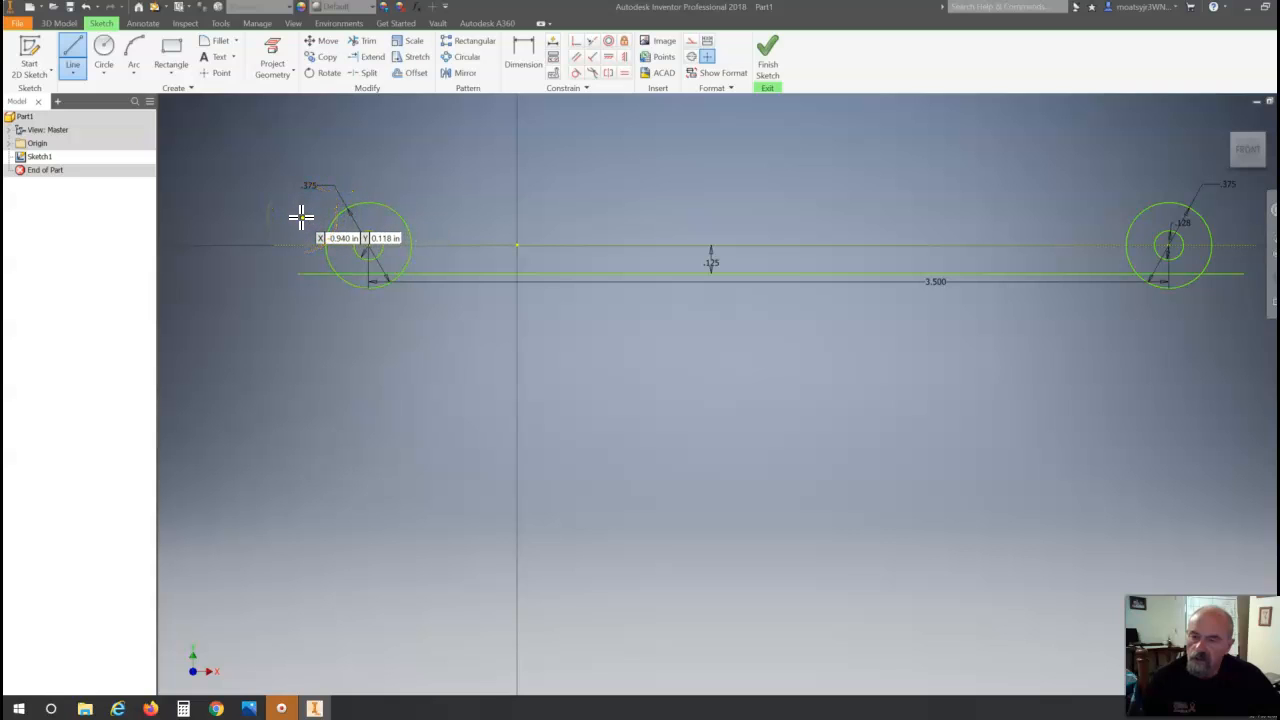
click(301, 218)
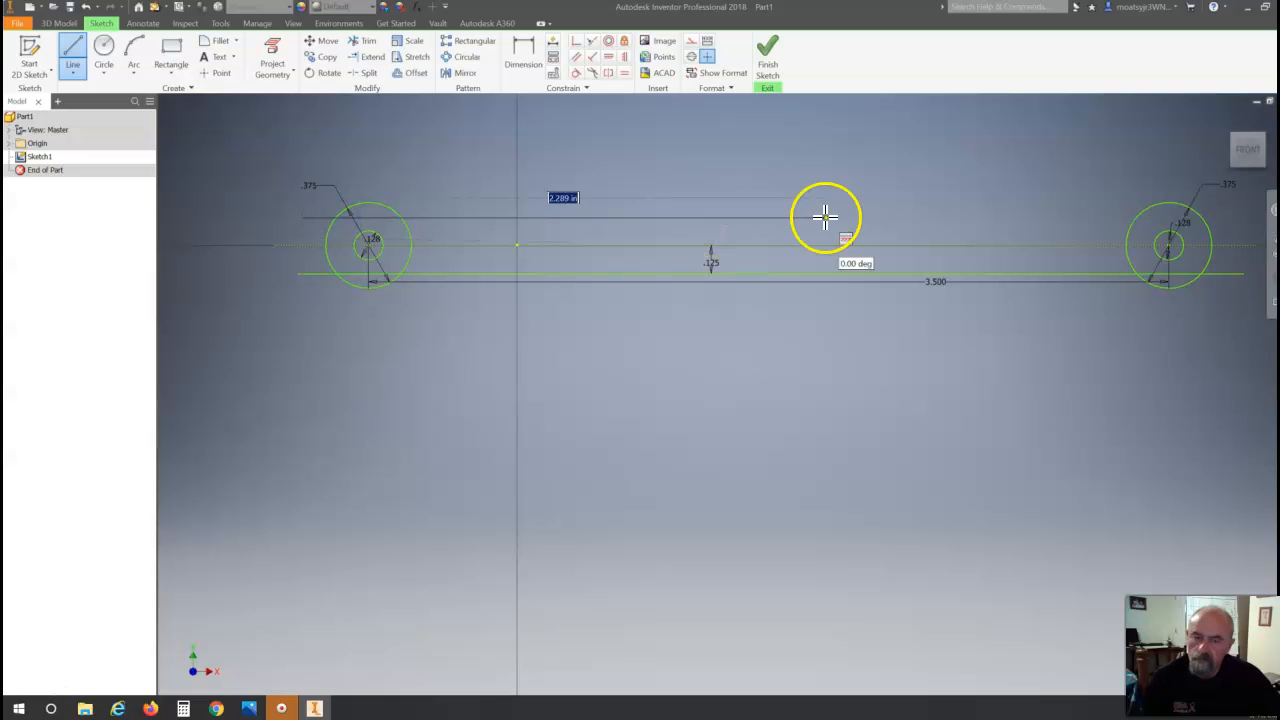
click(1251, 218)
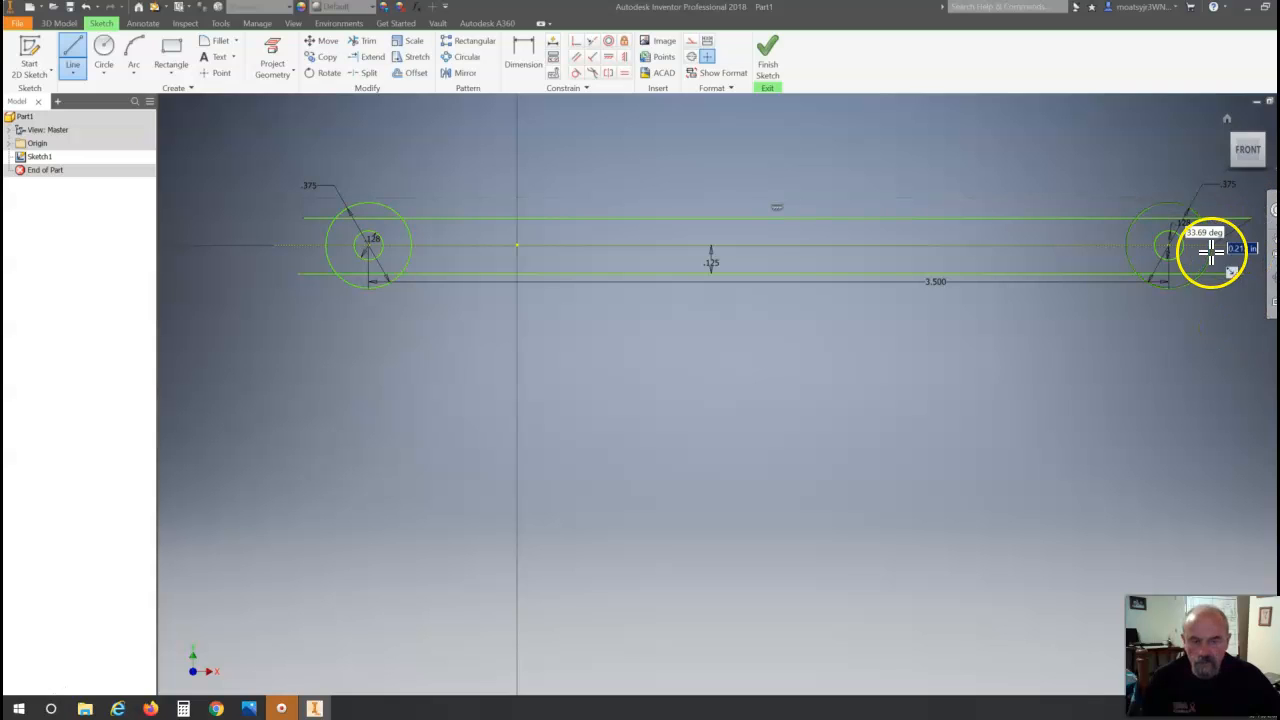
key(Escape)
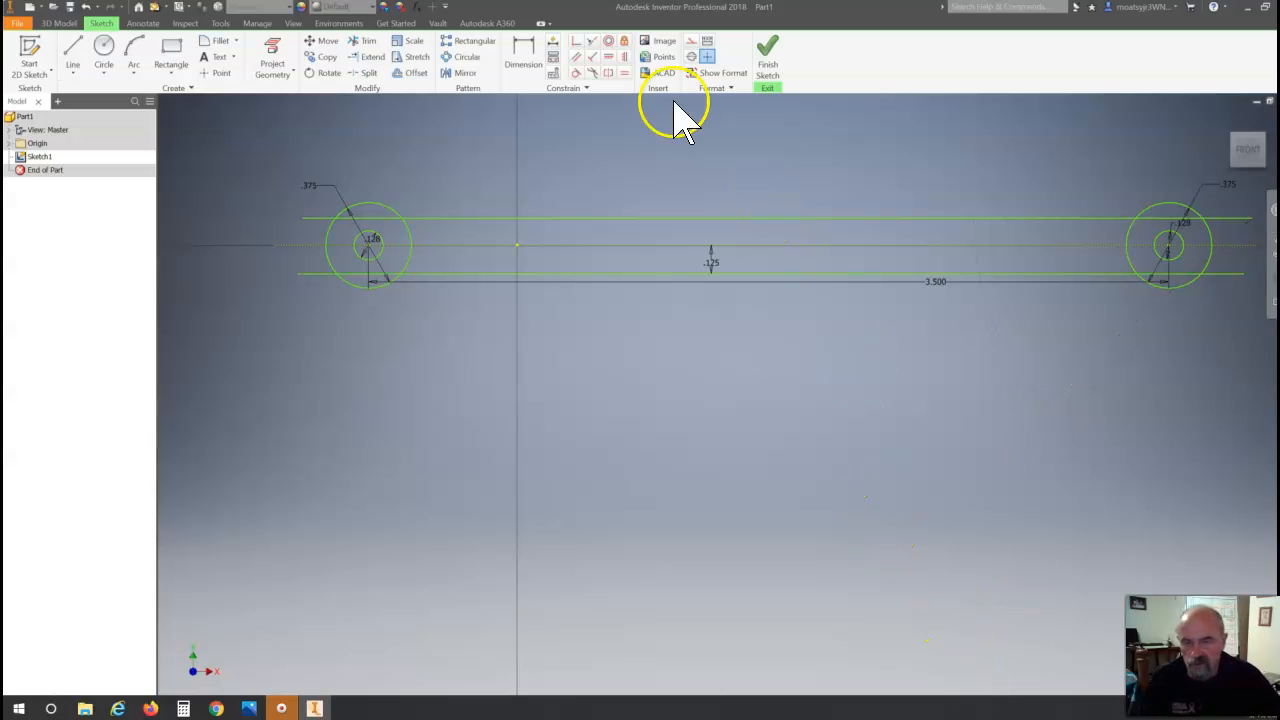
Step: Dimension the distance between the upper arm line and the construction line as 0.125 in
click(521, 66)
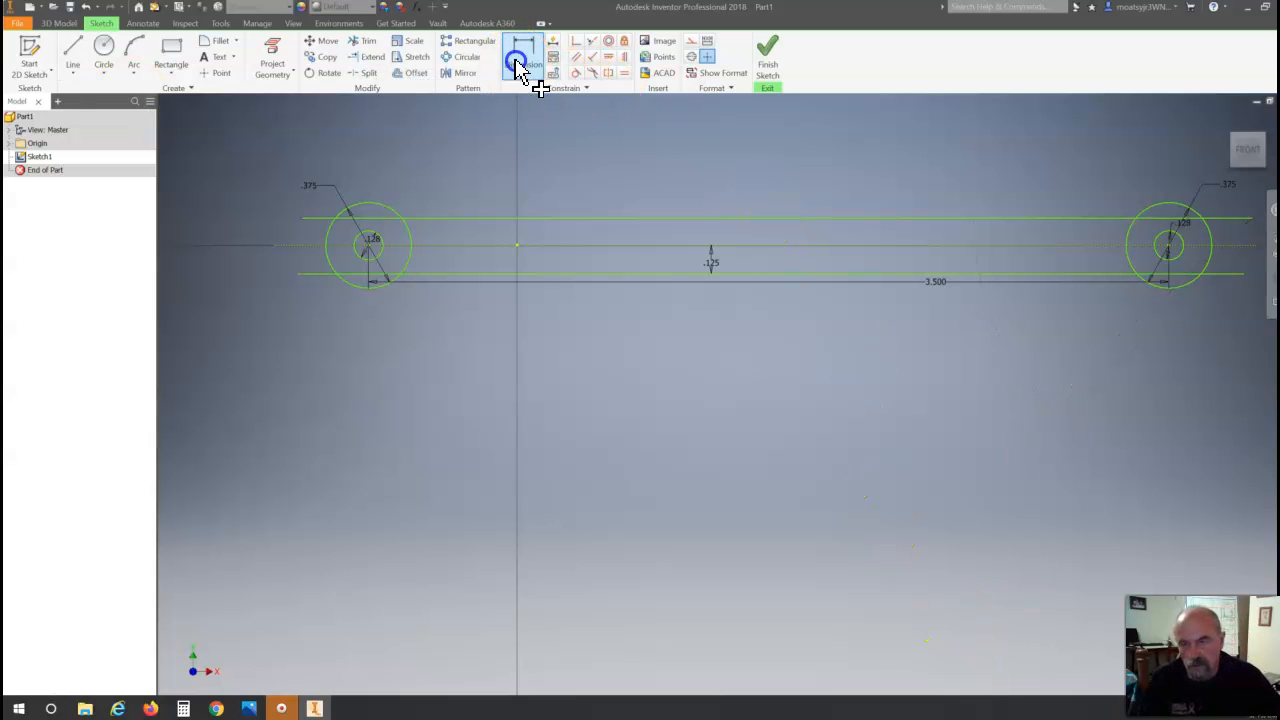
click(737, 219)
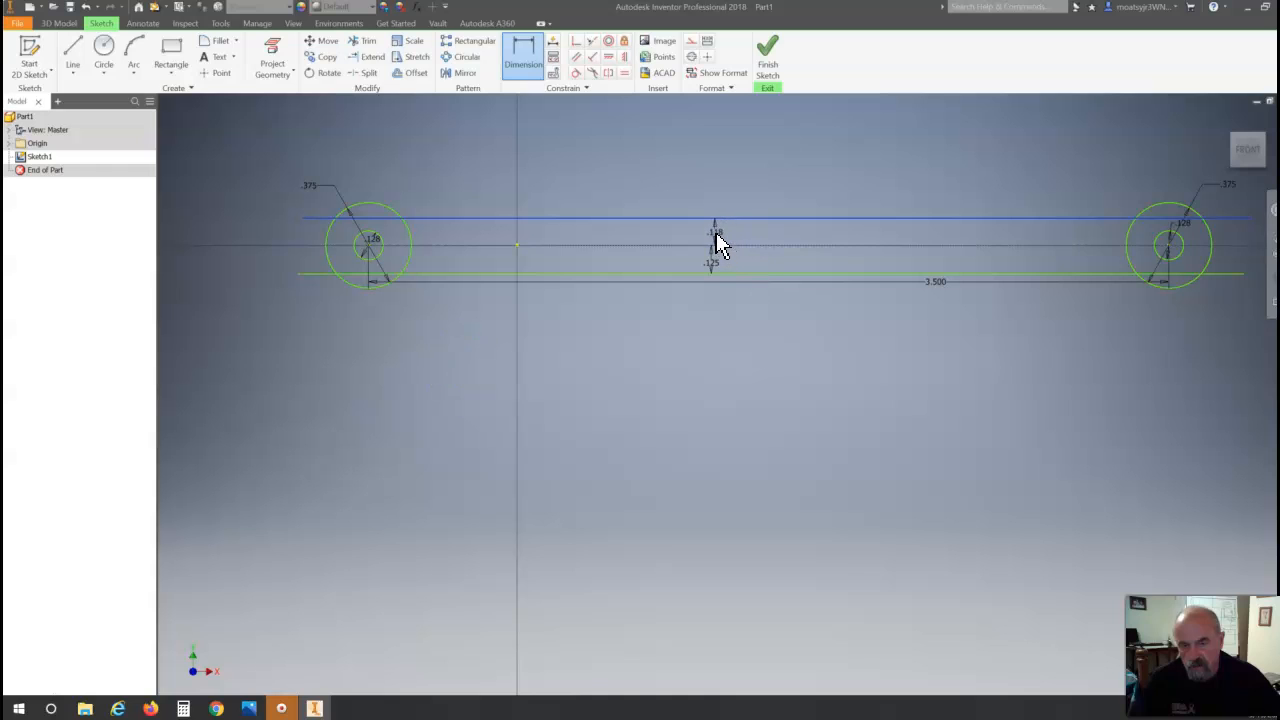
click(765, 284)
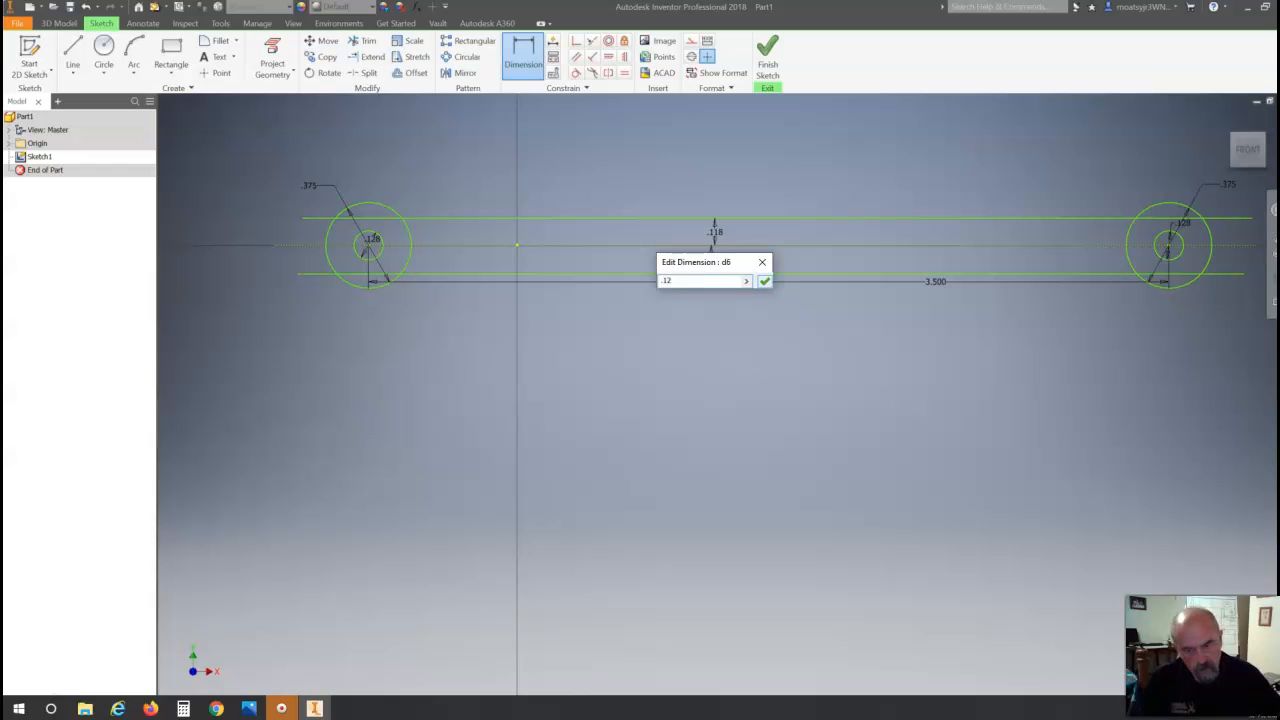
text(.125)
key(Return)
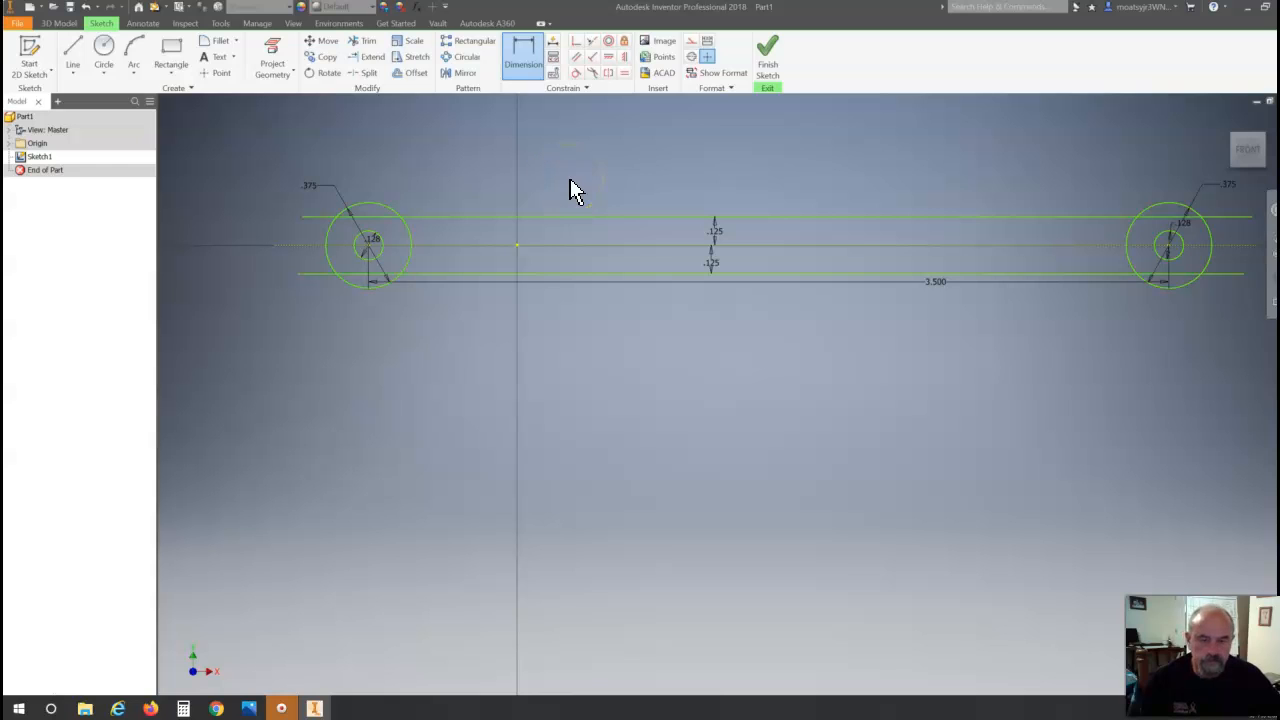
Step: Trim both arm lines inside and beyond the left 0.375 in circle, along with the circle's arc between them, checking the reference drawing
click(366, 42)
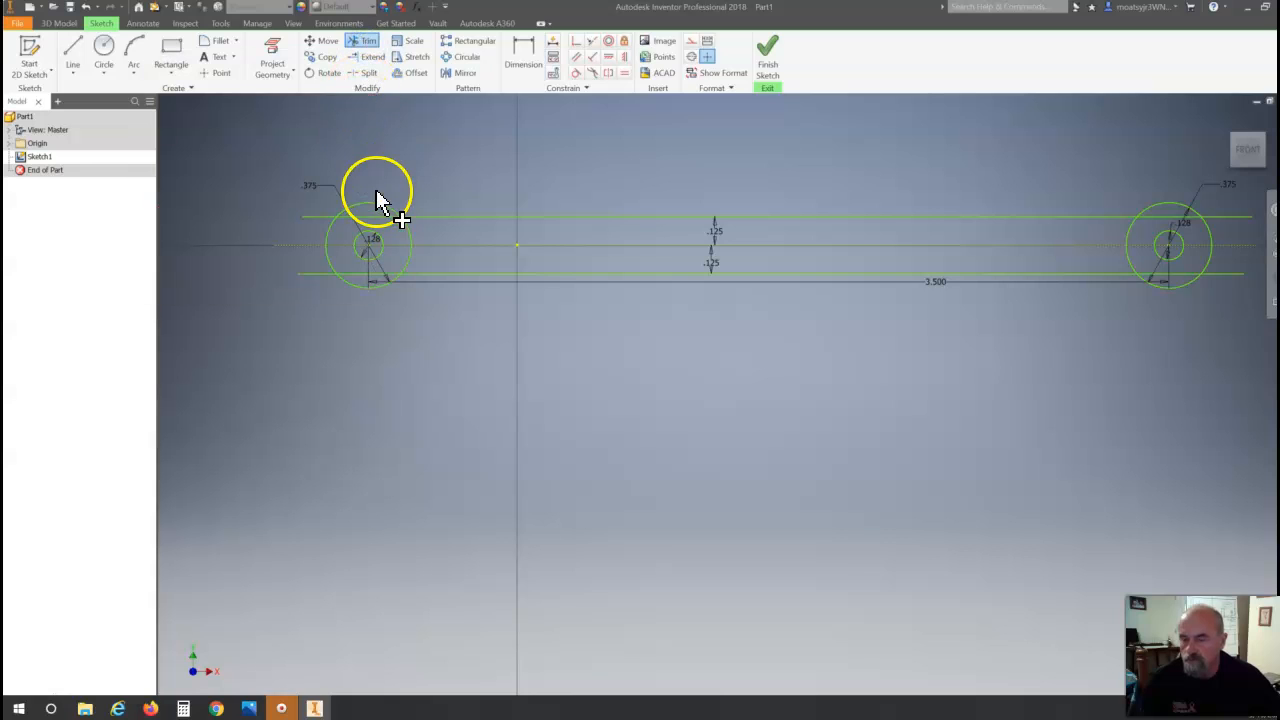
click(379, 221)
click(320, 218)
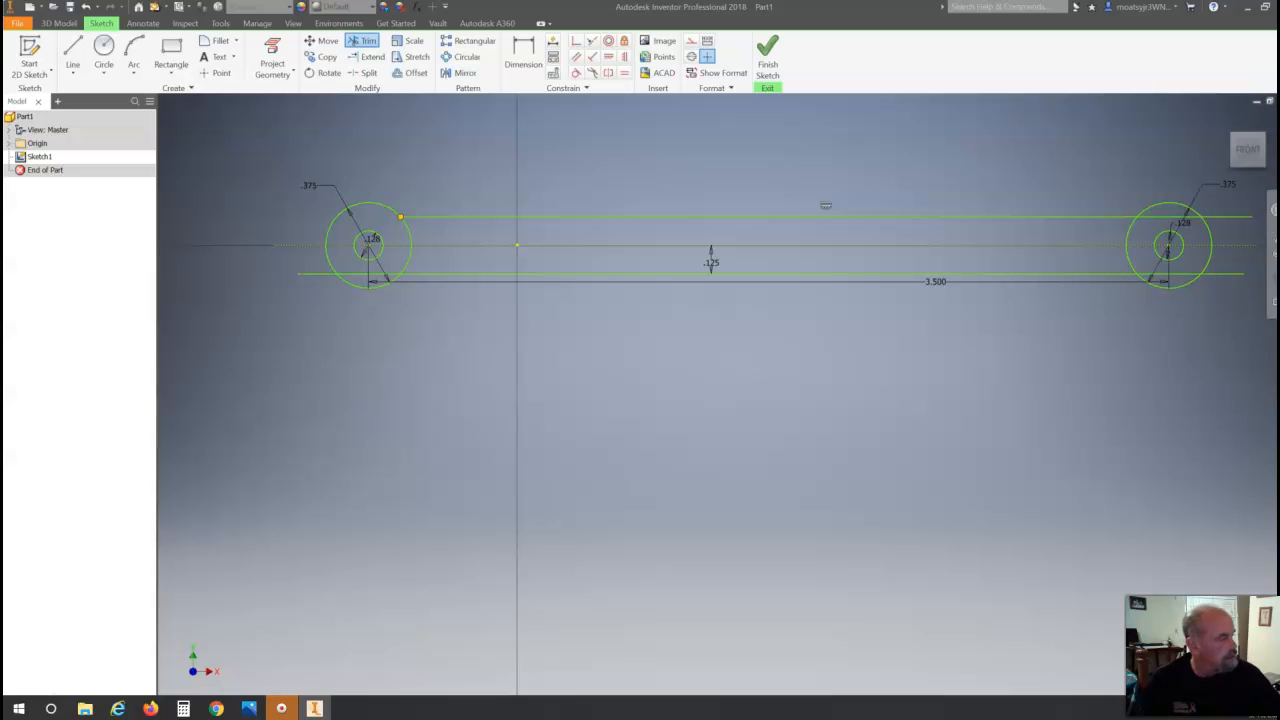
mouse_move(1279, 114)
mouse_down()
mouse_move(886, 106)
mouse_move(805, 123)
mouse_up()
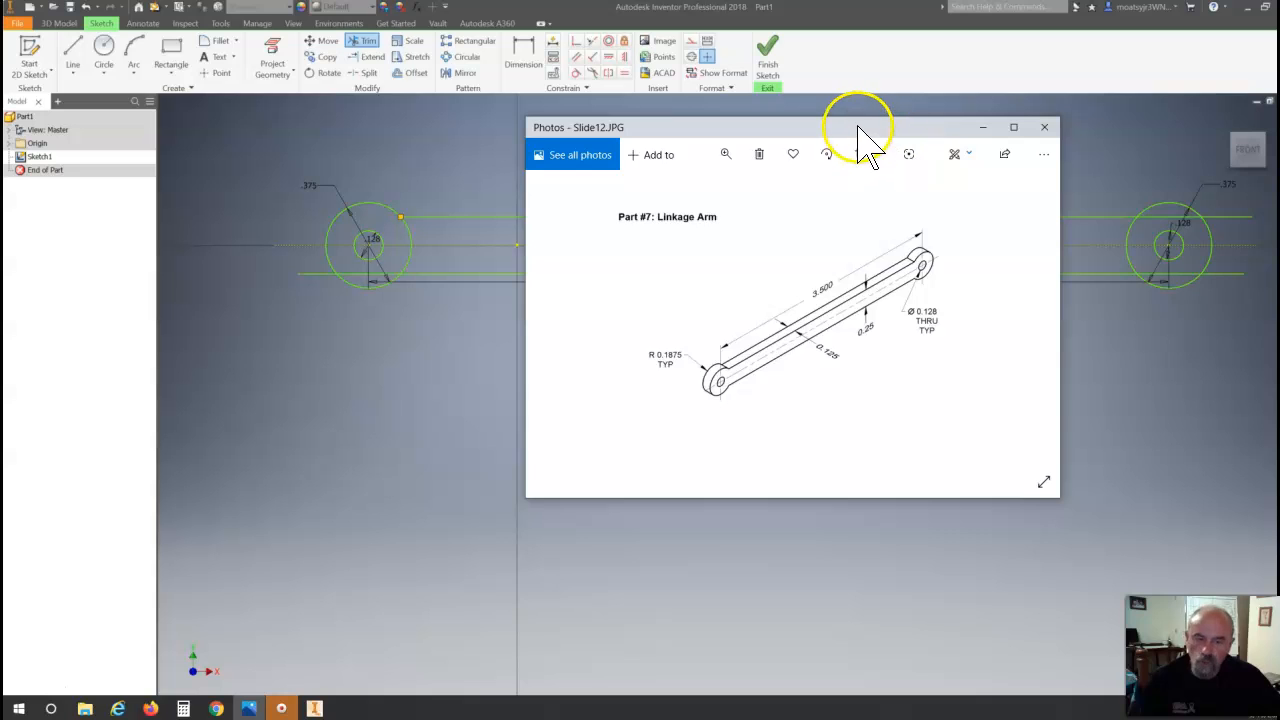
drag(858, 128, 1279, 165)
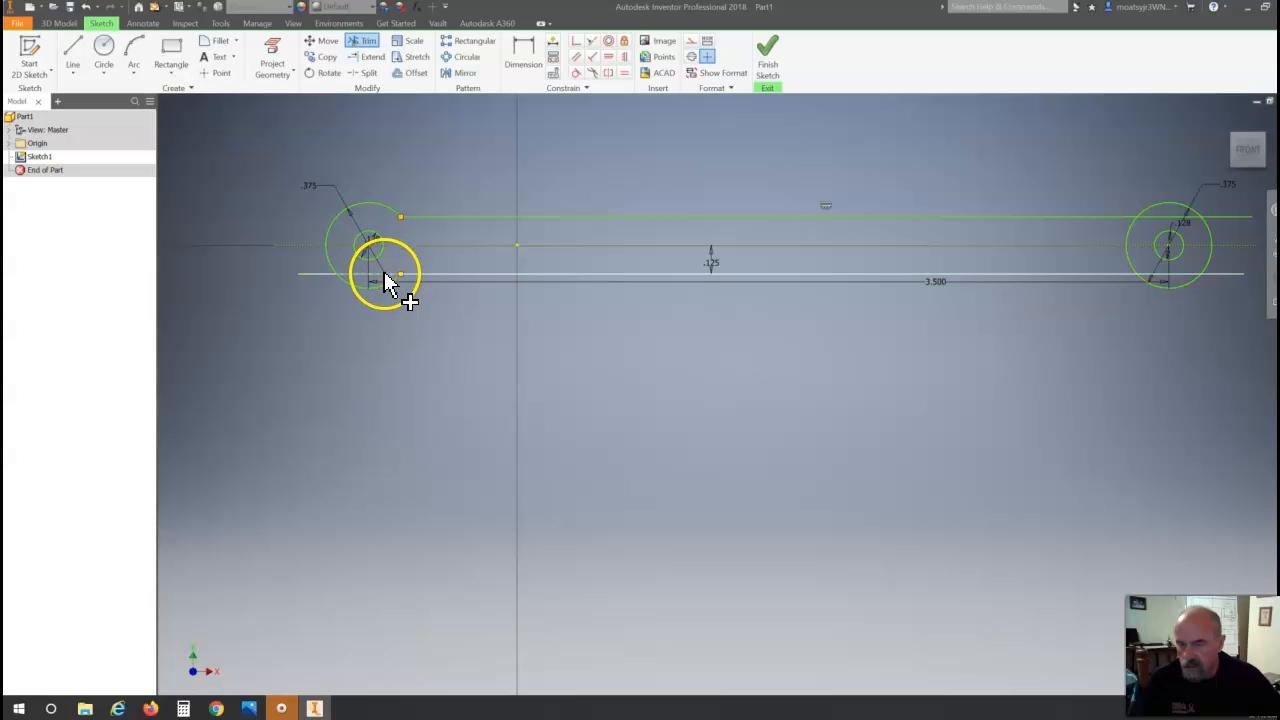
click(320, 276)
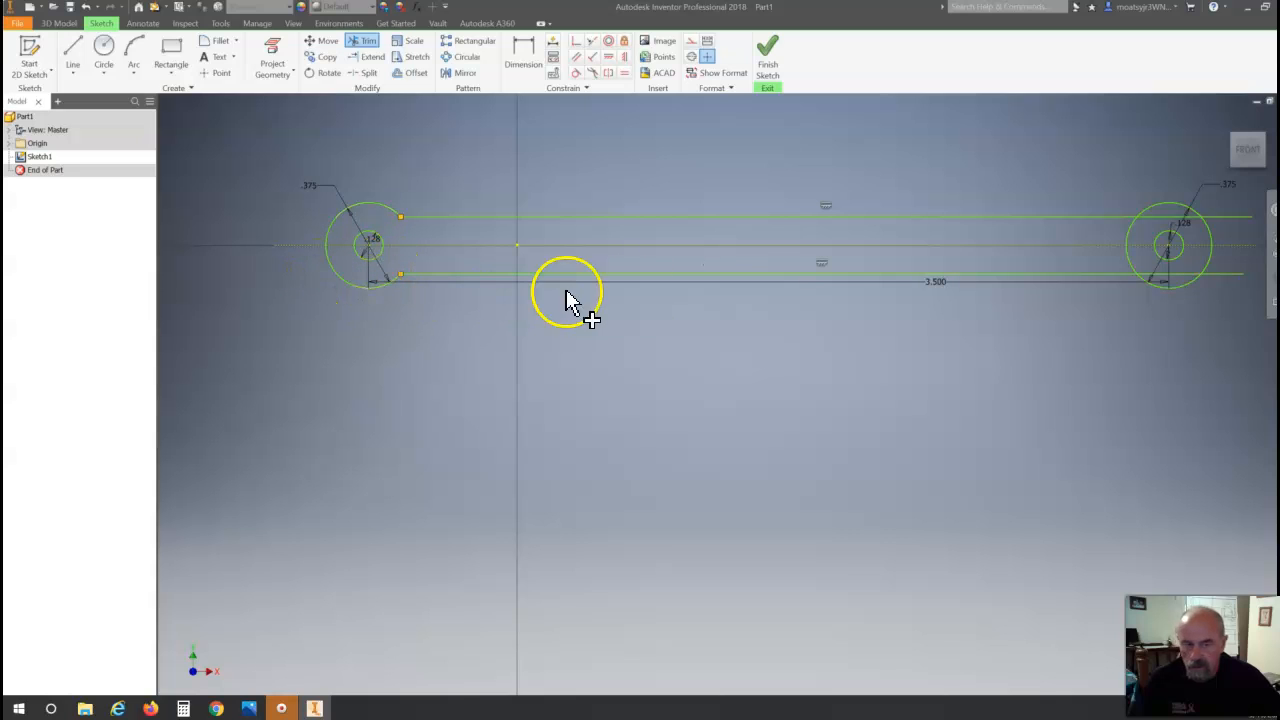
Step: Trim both arm lines inside and beyond the right 0.375 in circle, along with the circle's arc between them
click(1183, 275)
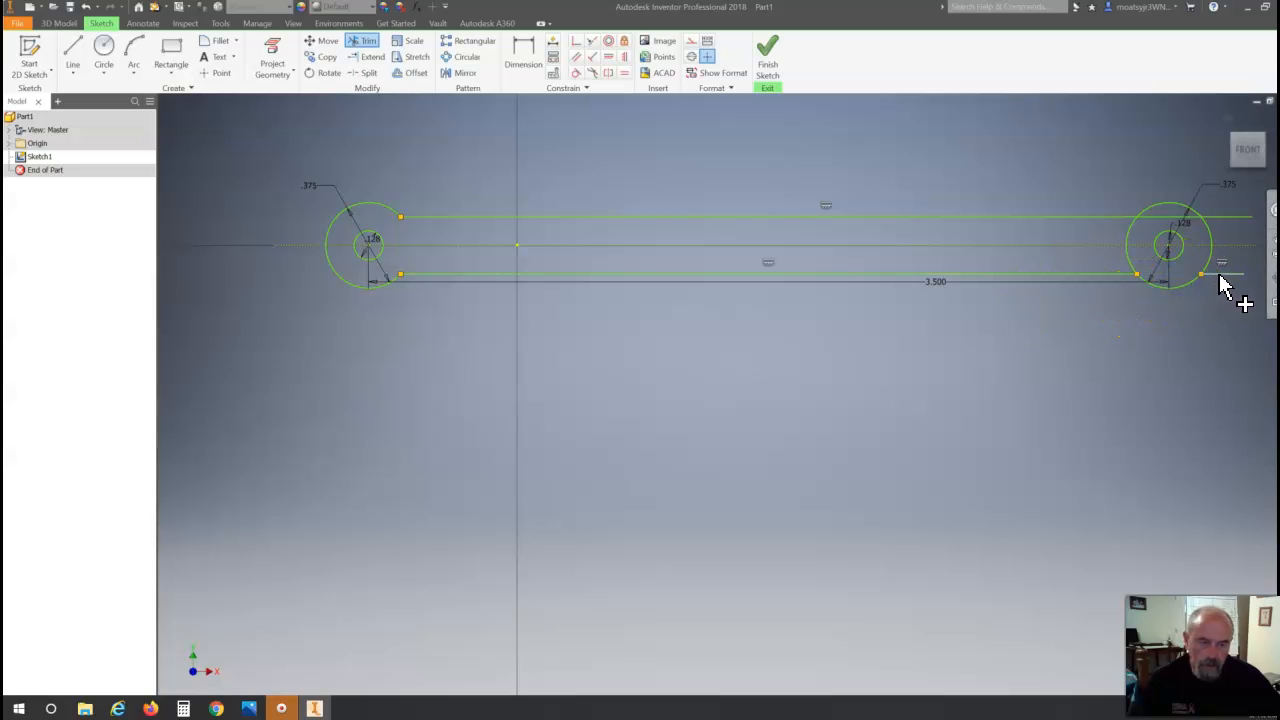
click(1130, 240)
click(1130, 228)
click(1161, 216)
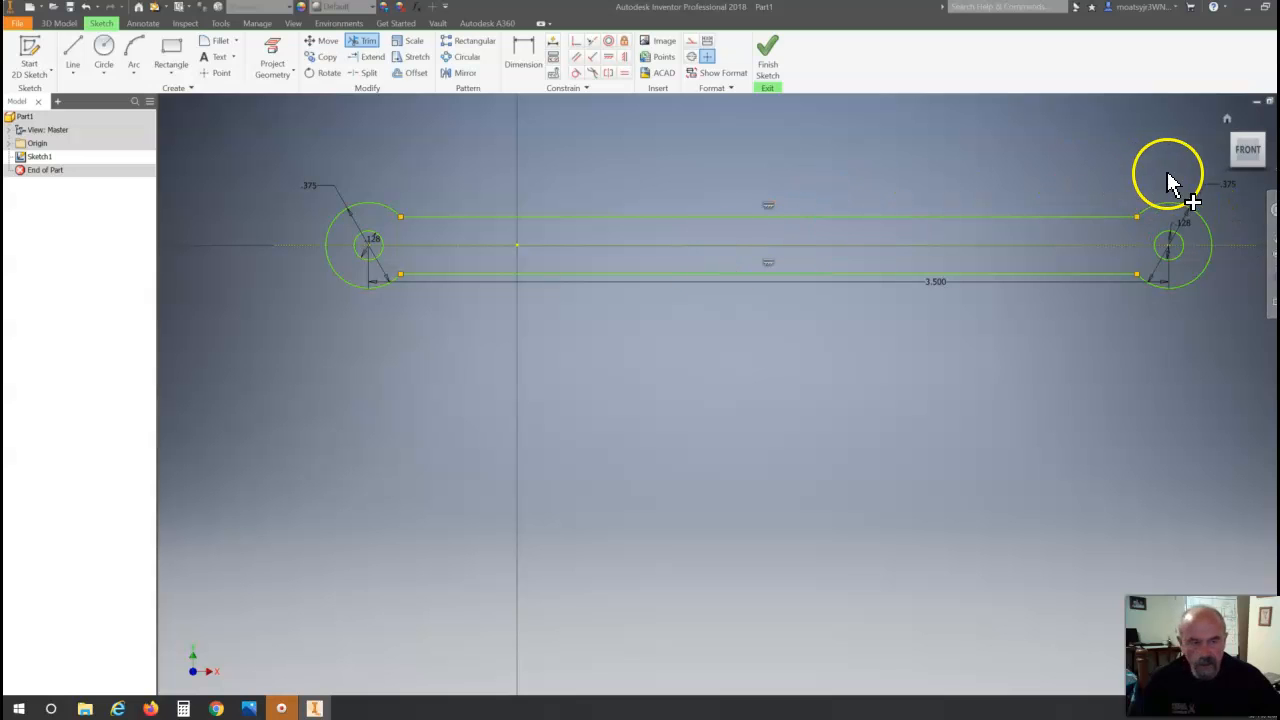
Step: Finish the sketch and extrude the linkage arm profile, excluding the two end holes, to a thickness of 0.125 in
click(1238, 140)
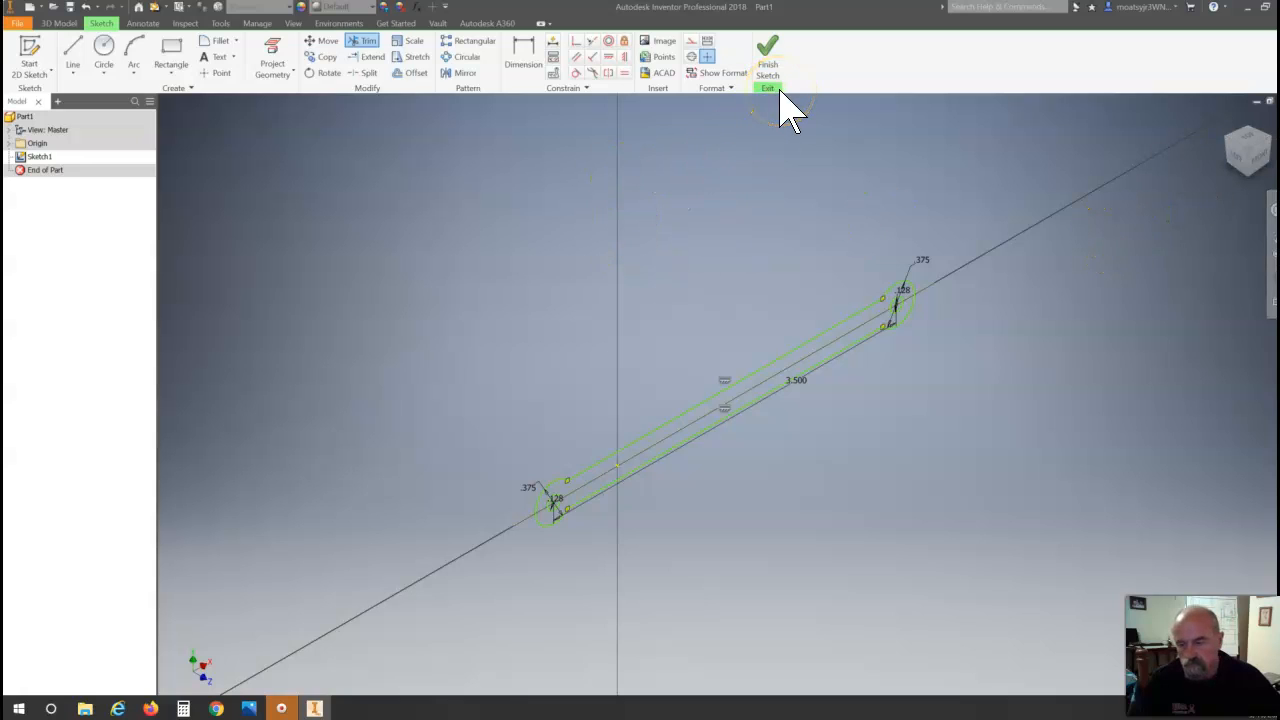
click(768, 55)
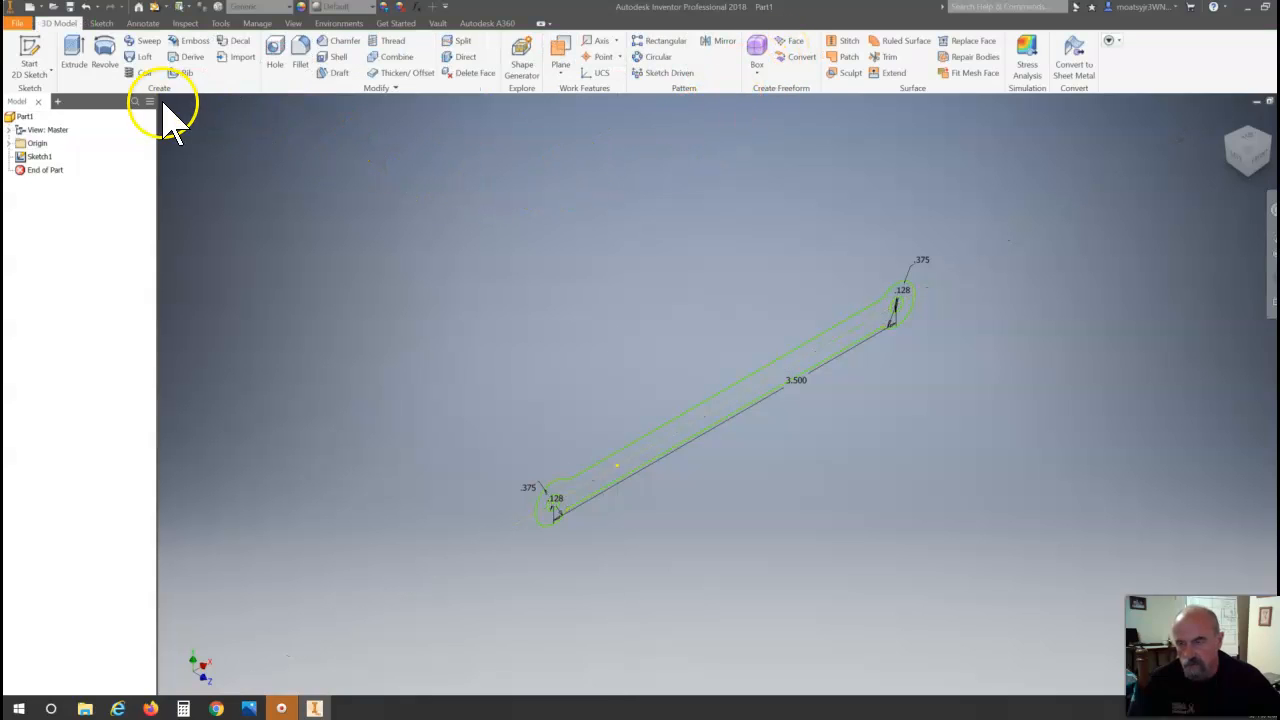
click(79, 72)
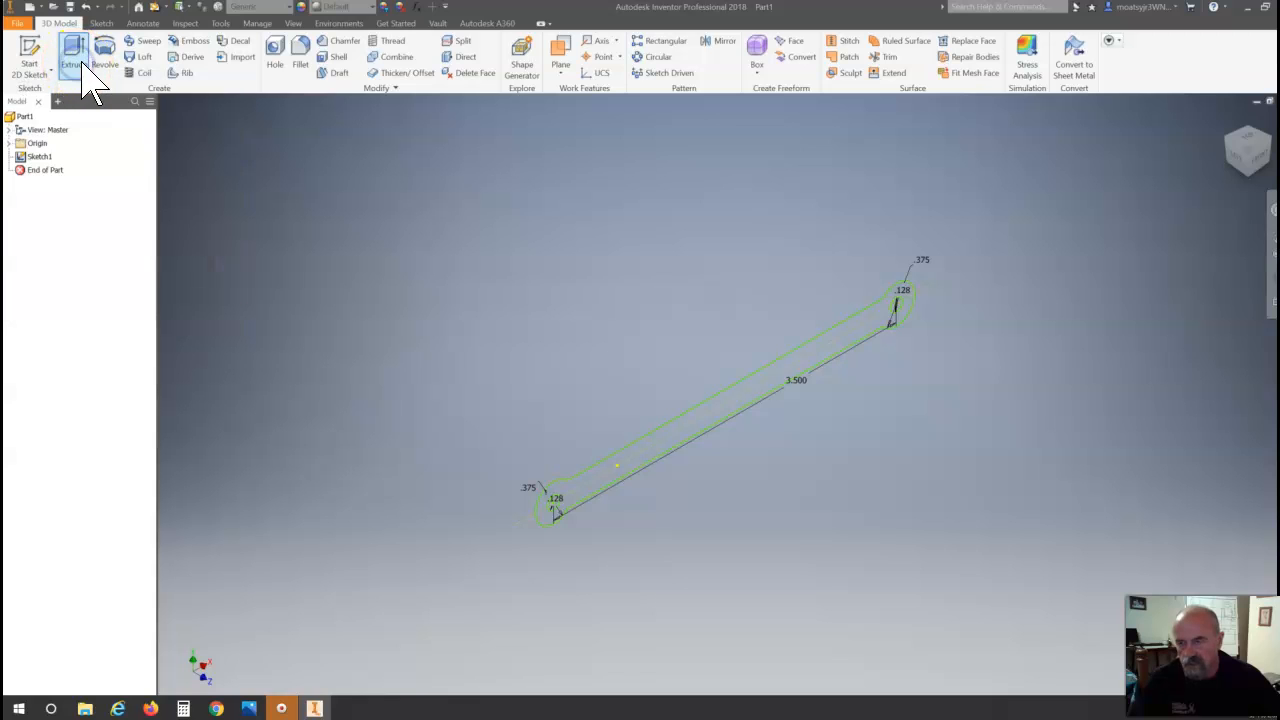
click(742, 408)
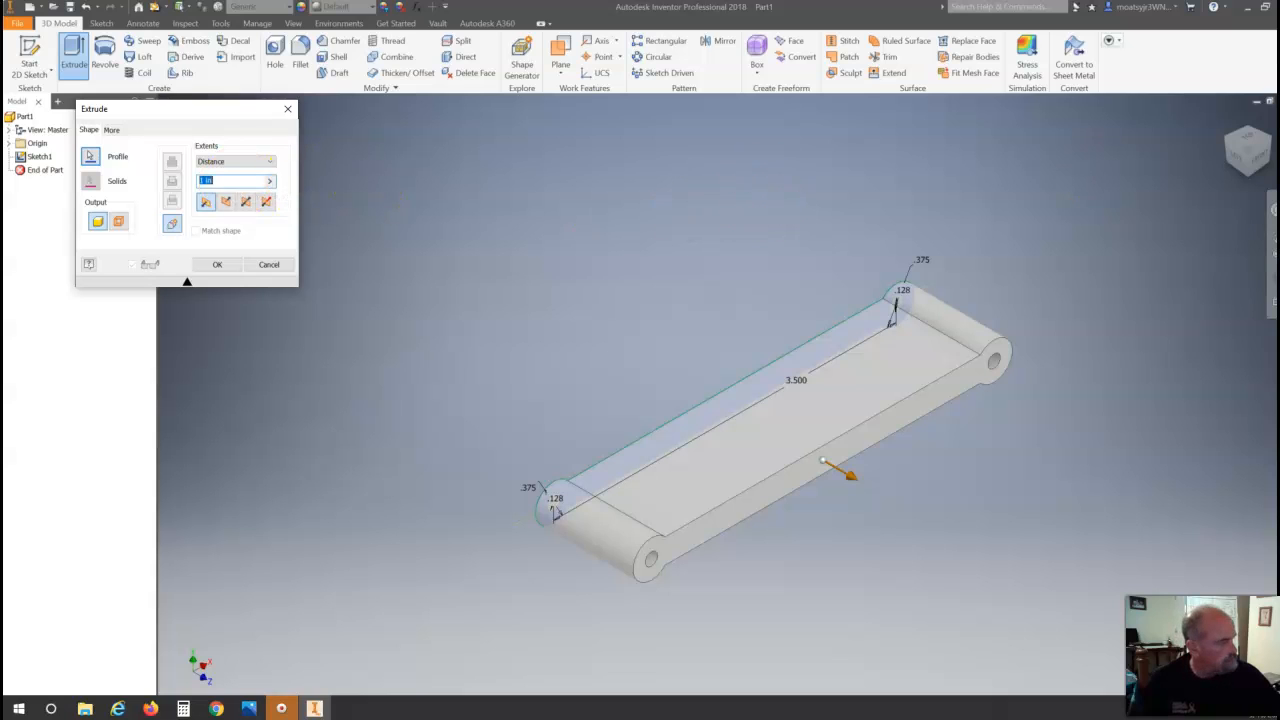
mouse_move(1279, 110)
mouse_down()
mouse_move(807, 145)
mouse_move(1279, 220)
mouse_up()
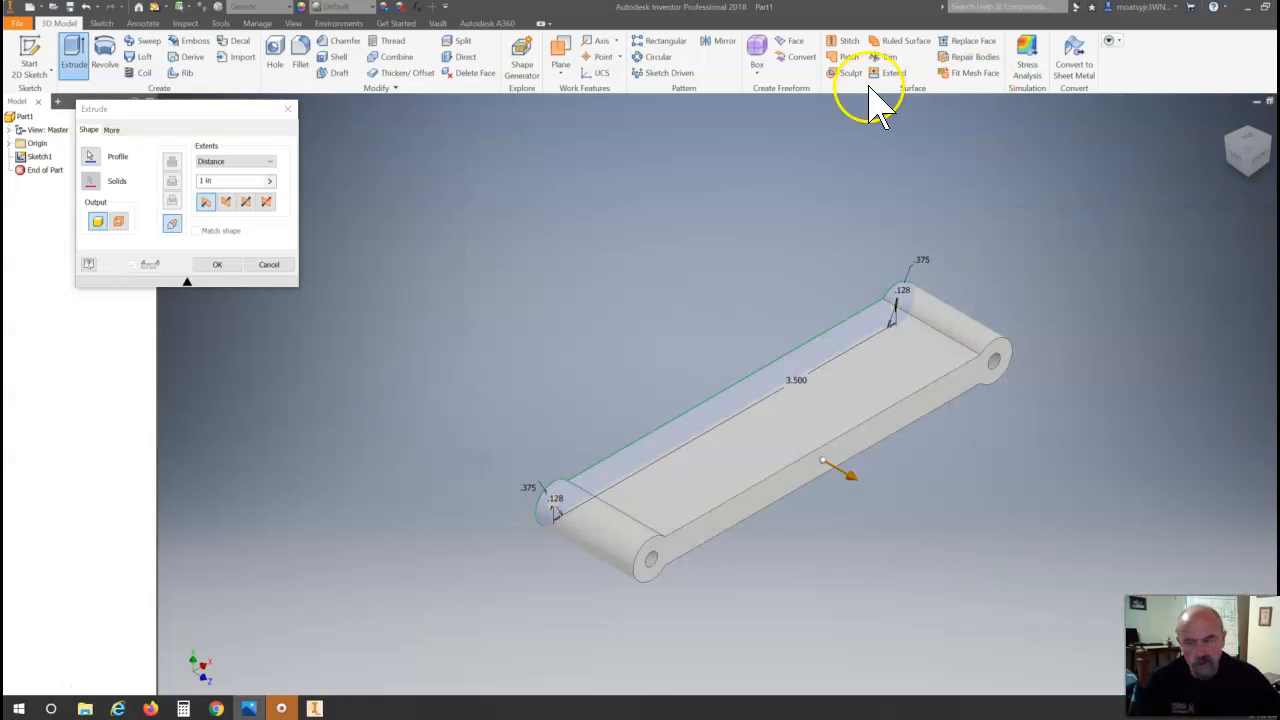
click(210, 180)
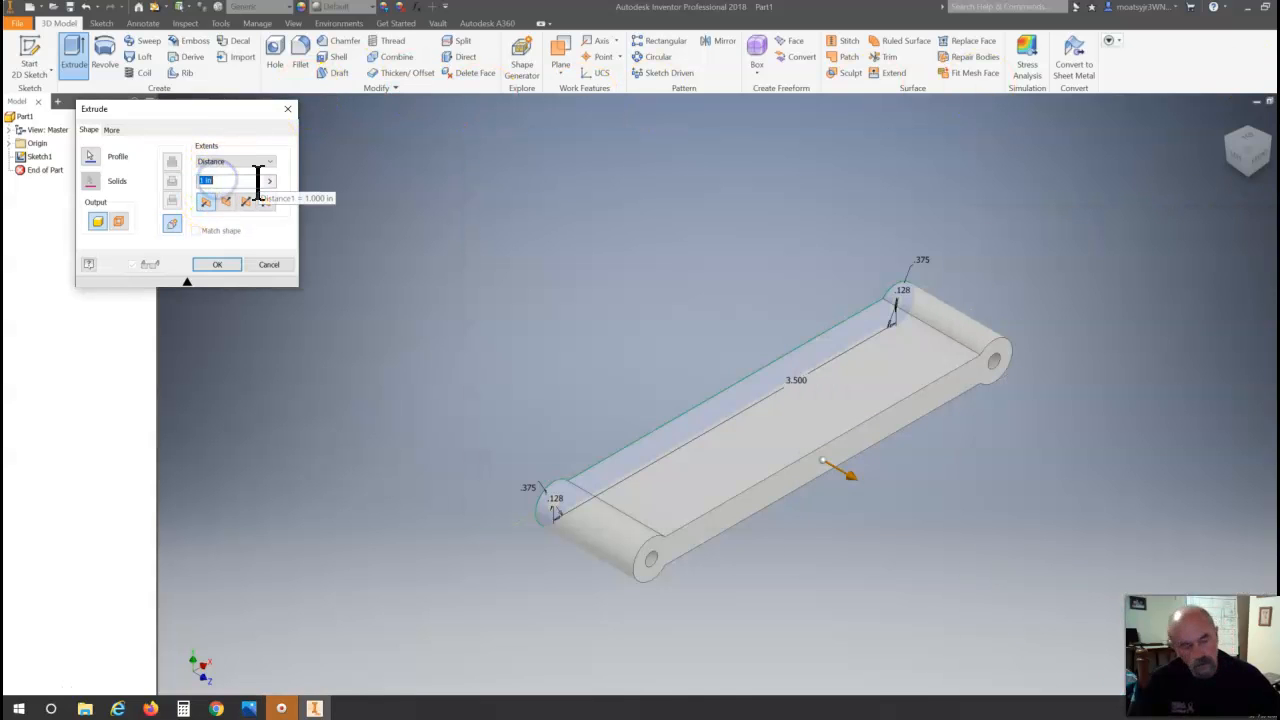
key(BackSpace)
text(.125)
key(Return)
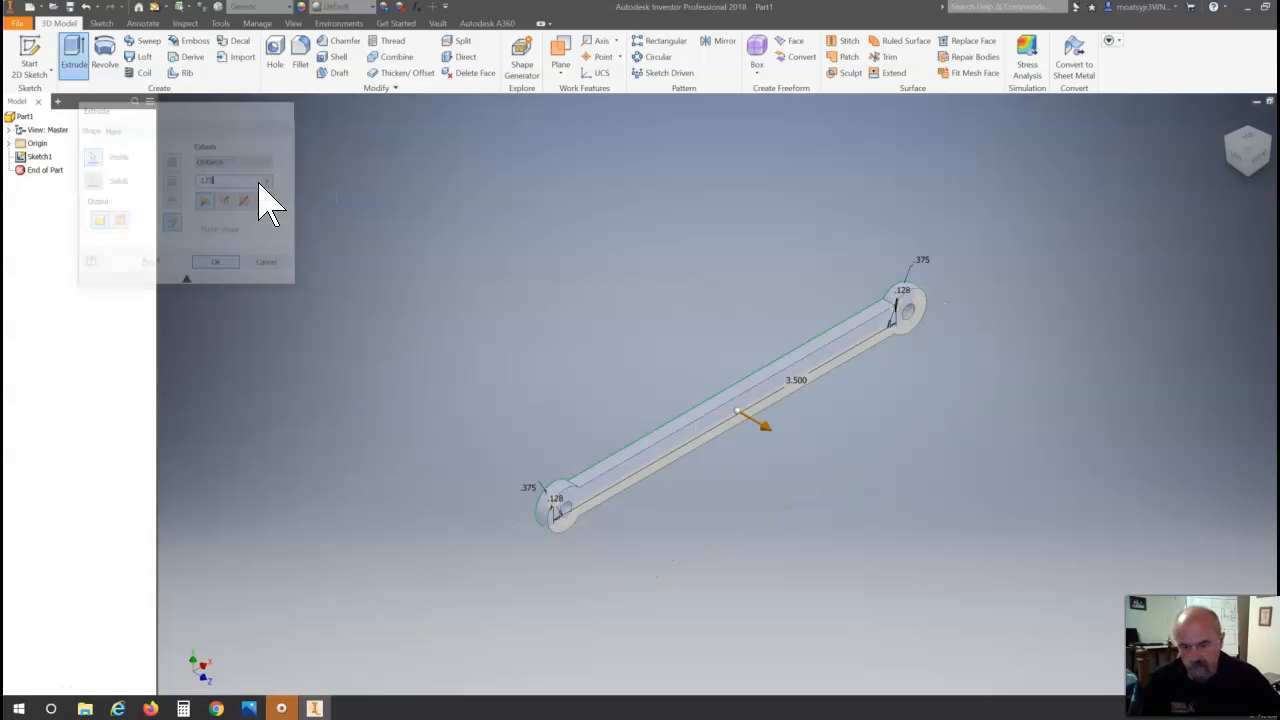
click(750, 240)
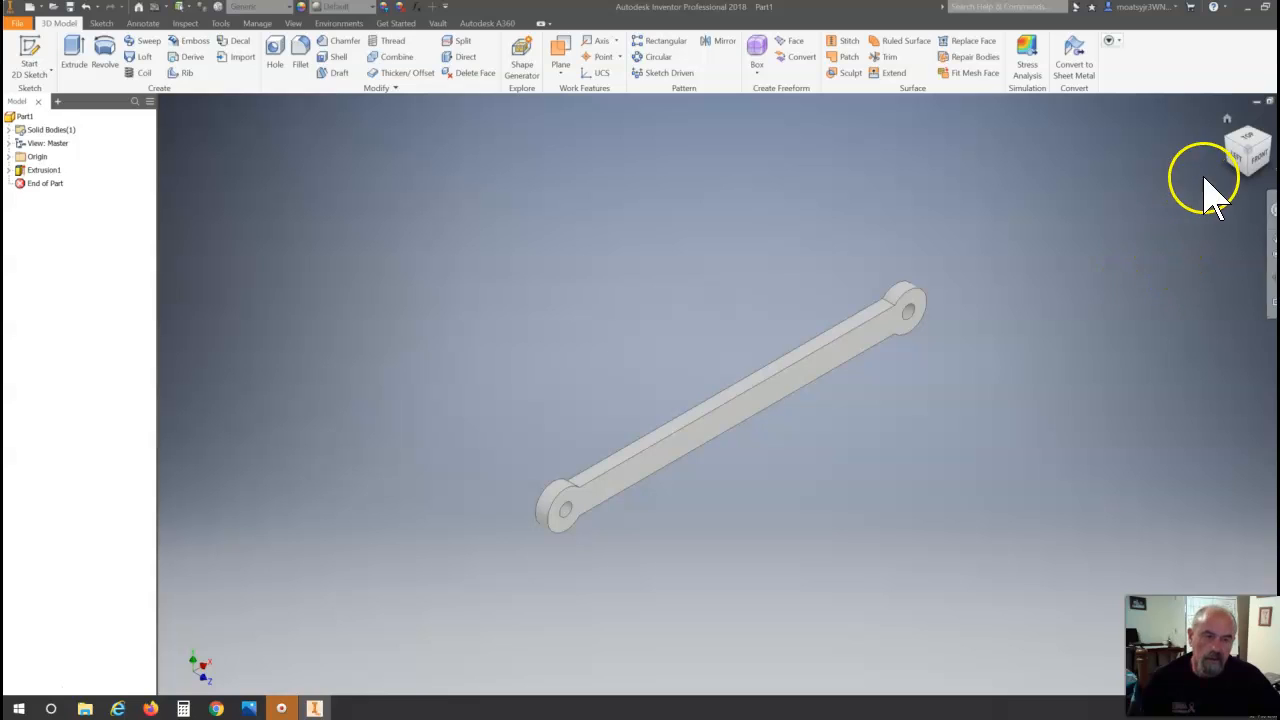
Step: Examine the extruded linkage arm, including the edge where the arm meets a rounded end and the front face
click(1252, 162)
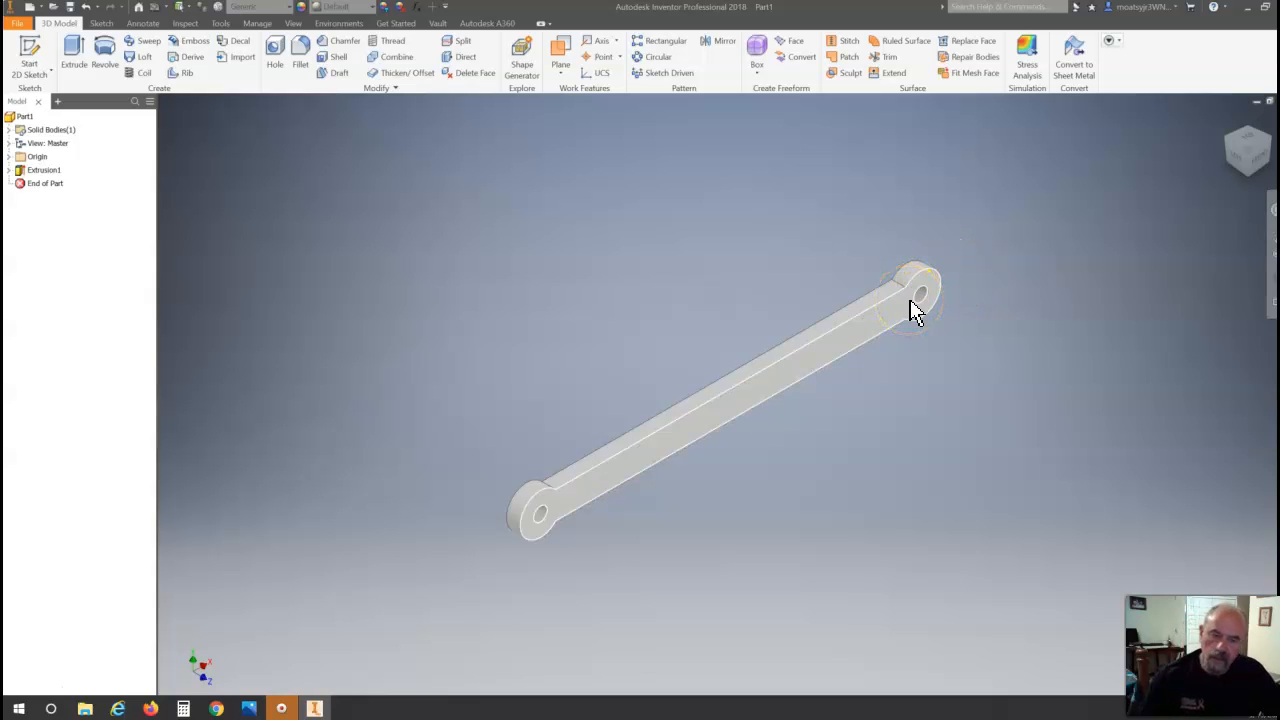
click(1076, 254)
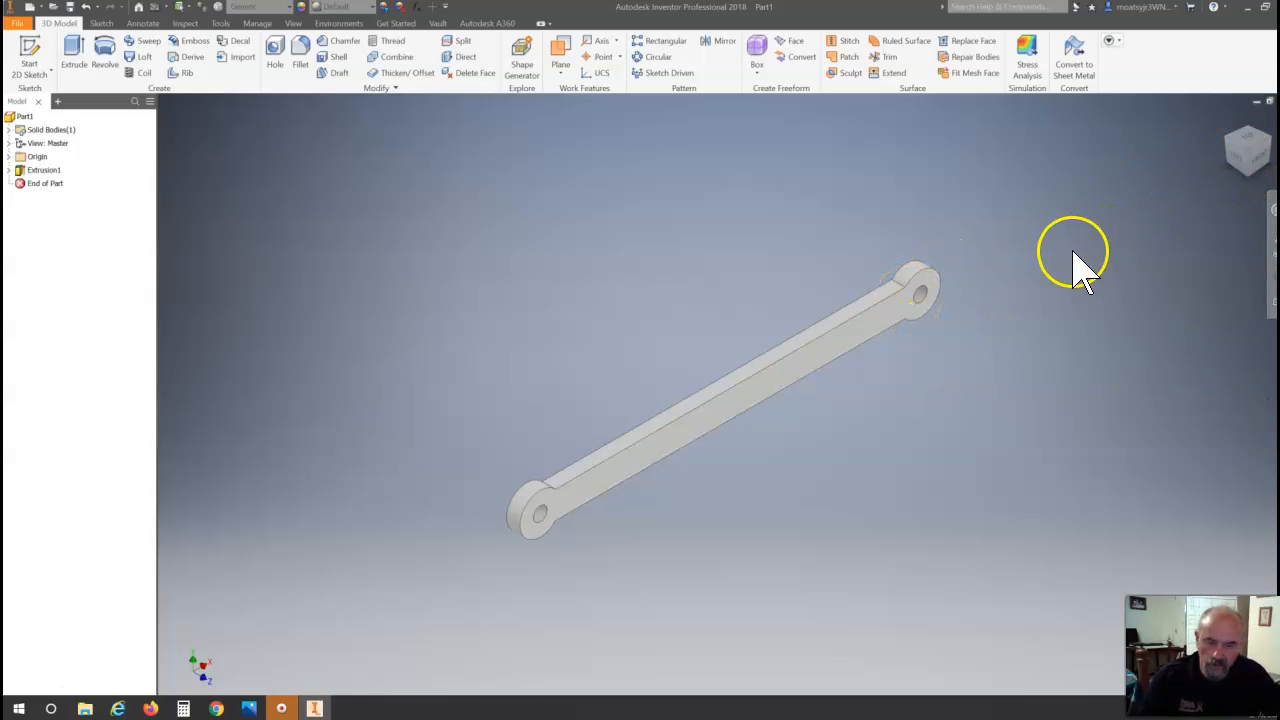
scroll(1050, 254, up, 5)
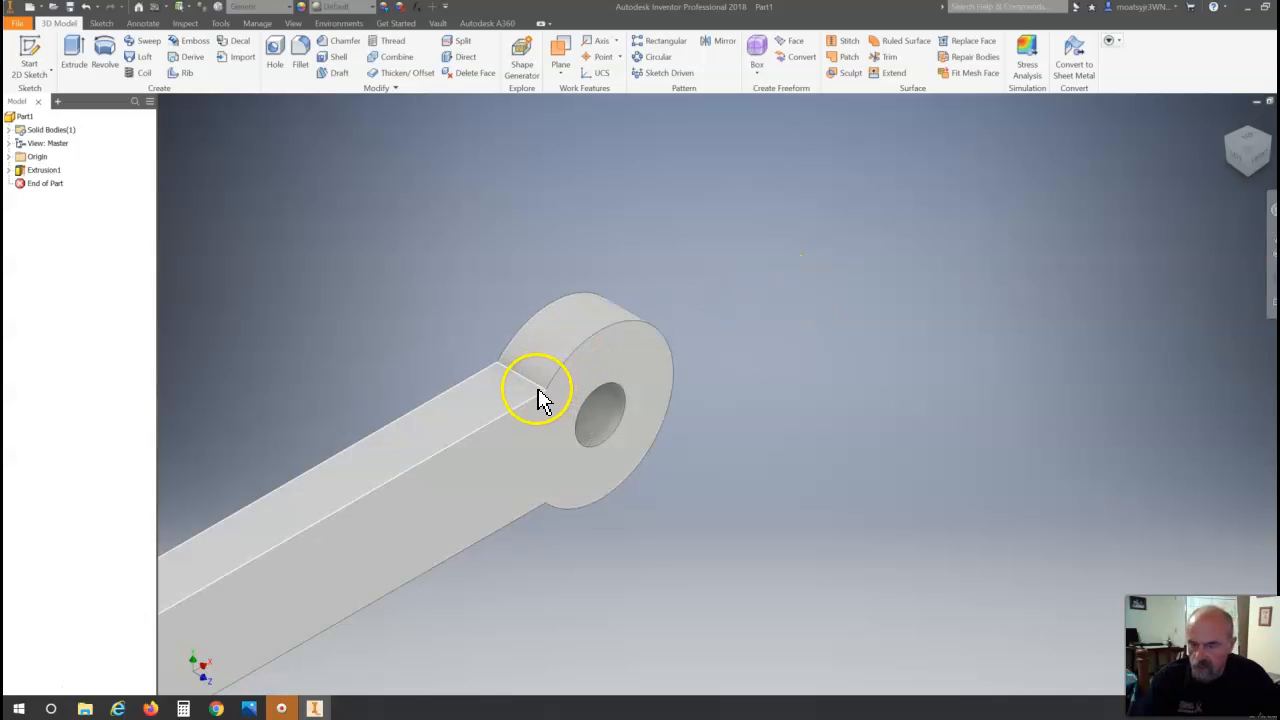
click(557, 408)
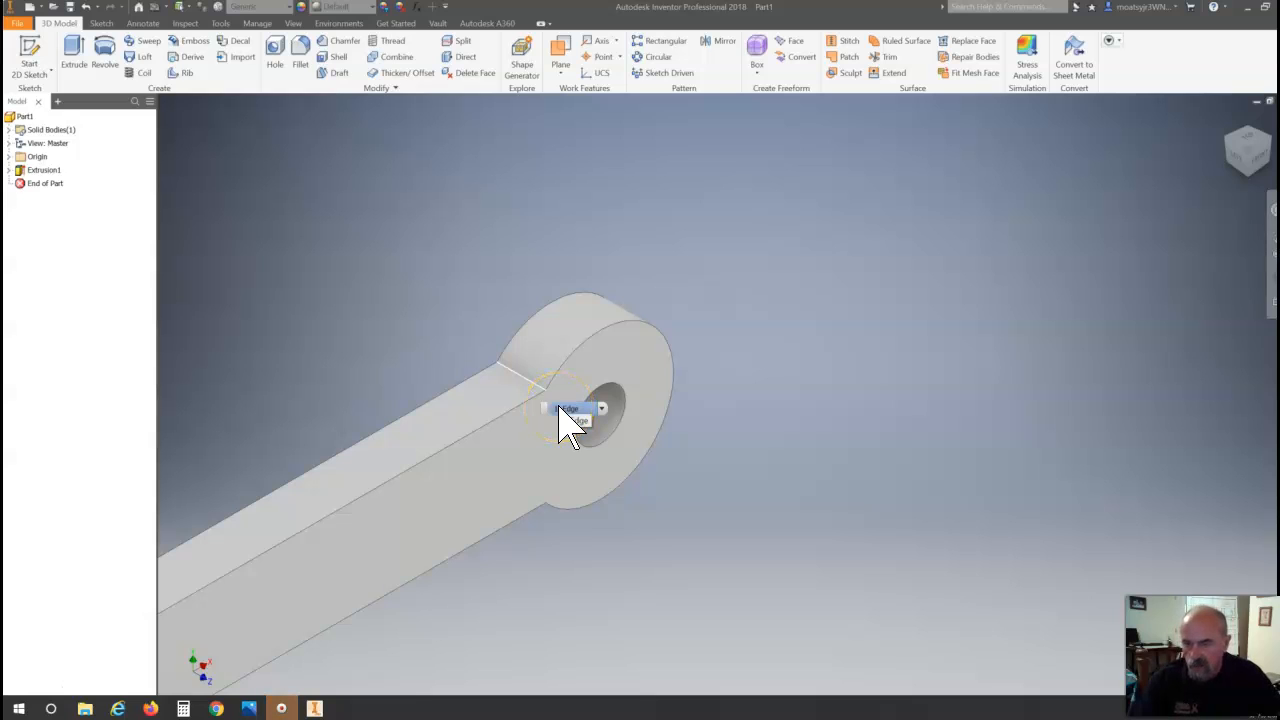
click(540, 386)
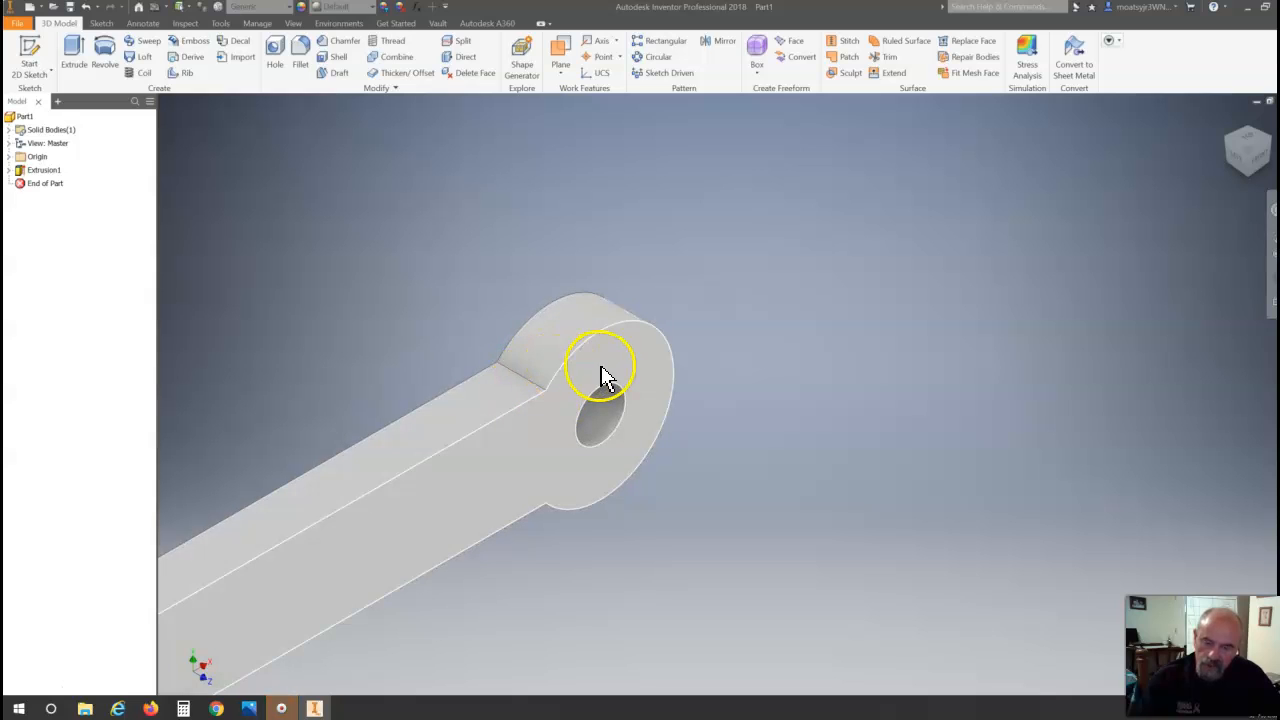
scroll(640, 362, down, 6)
scroll(620, 300, up, 3)
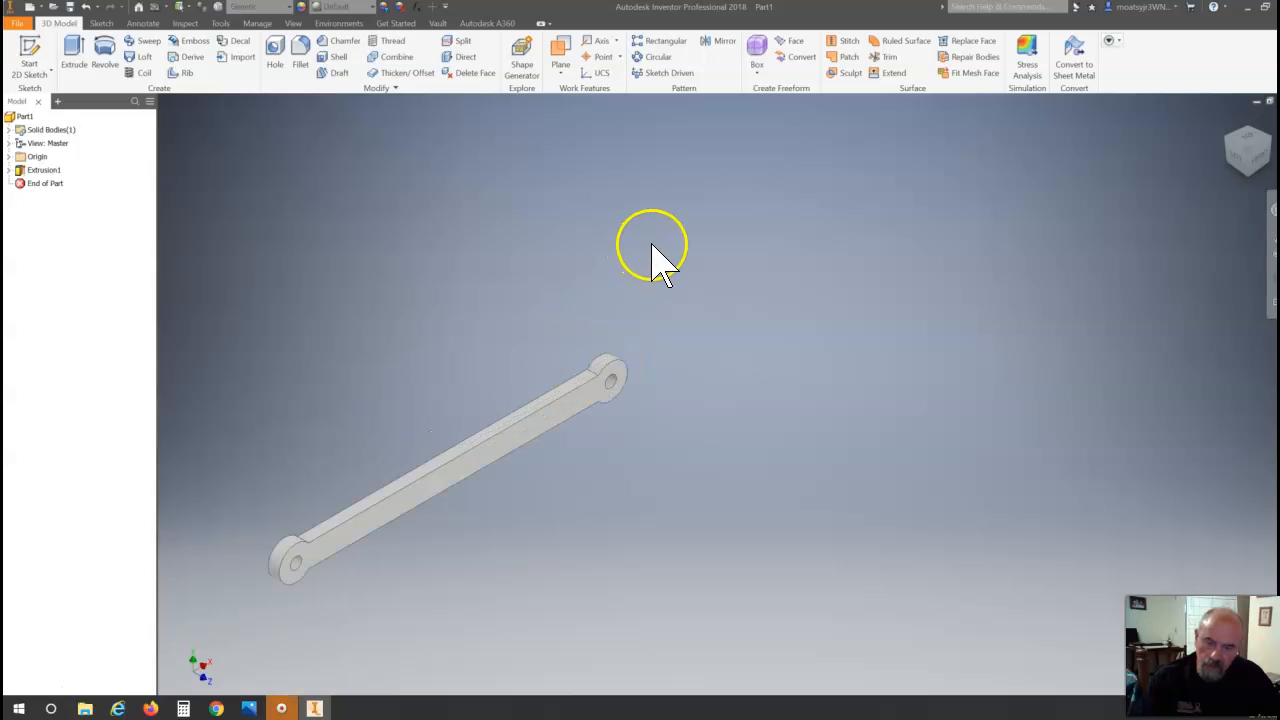
click(606, 400)
middle_drag(823, 366, 918, 405)
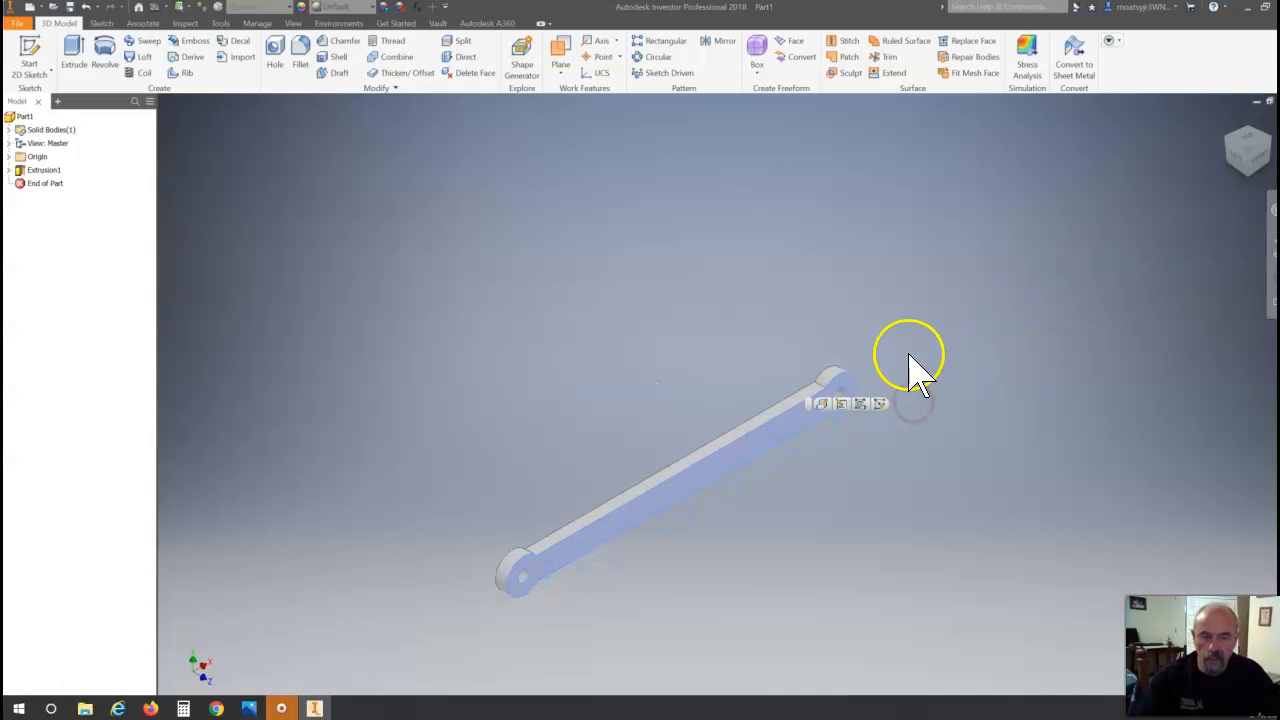
click(1012, 408)
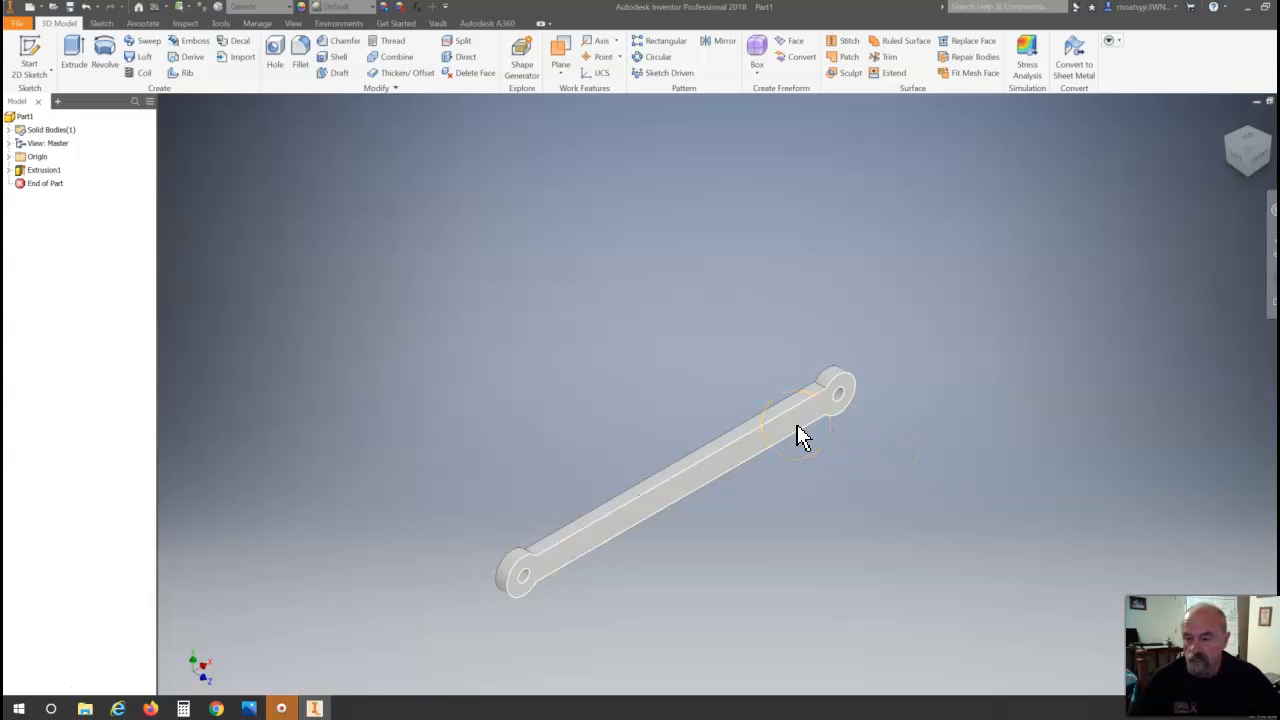
mouse_move(797, 427)
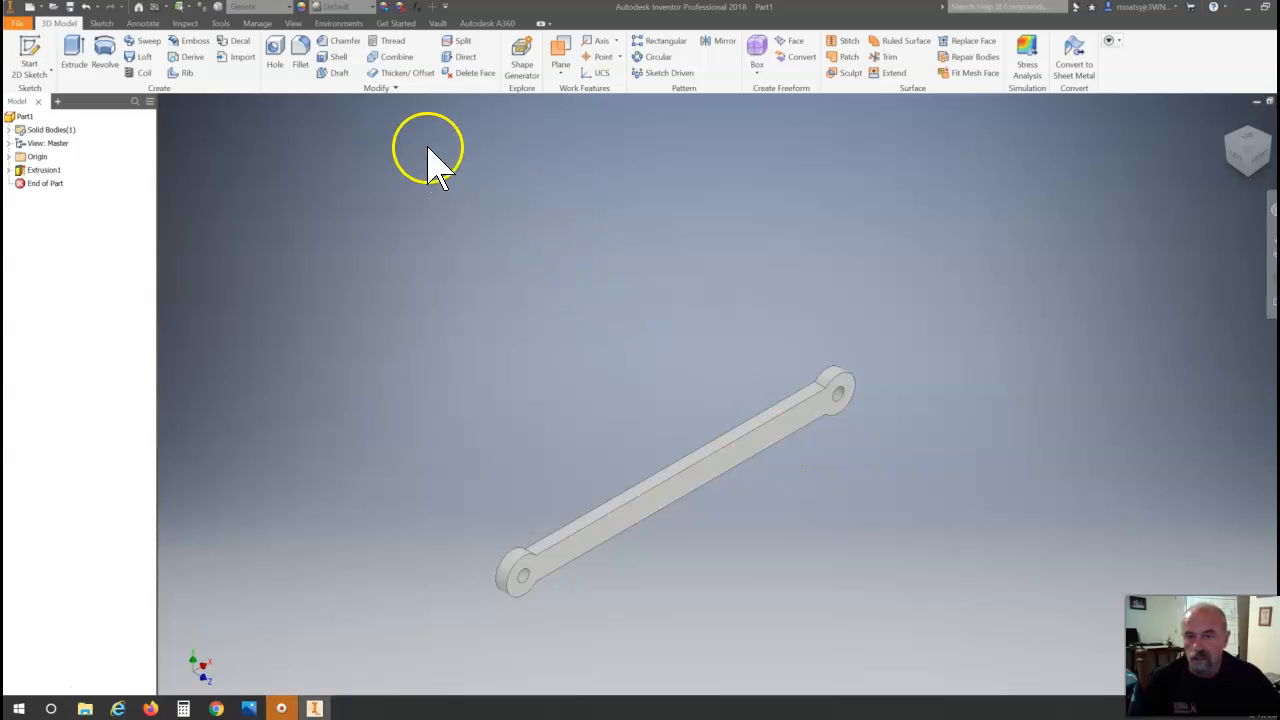
Step: Save the part to the Desktop under the file name "Linkage arm" and close it
click(20, 25)
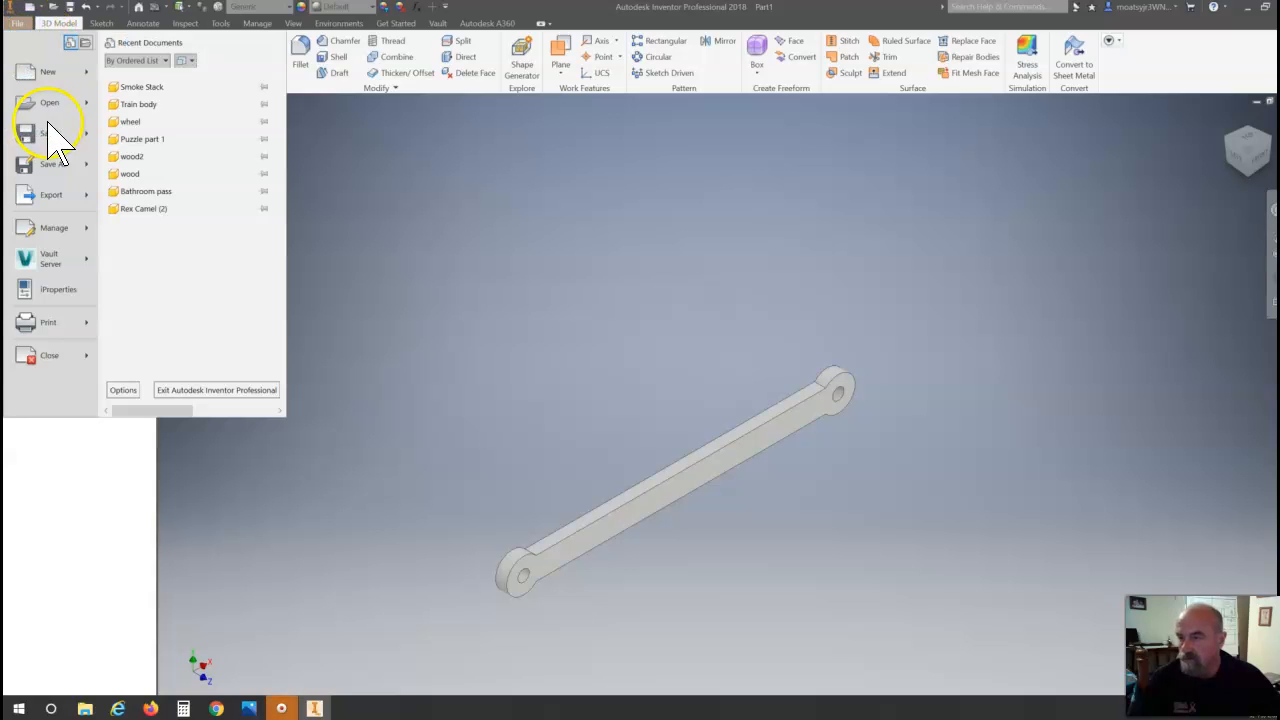
click(52, 168)
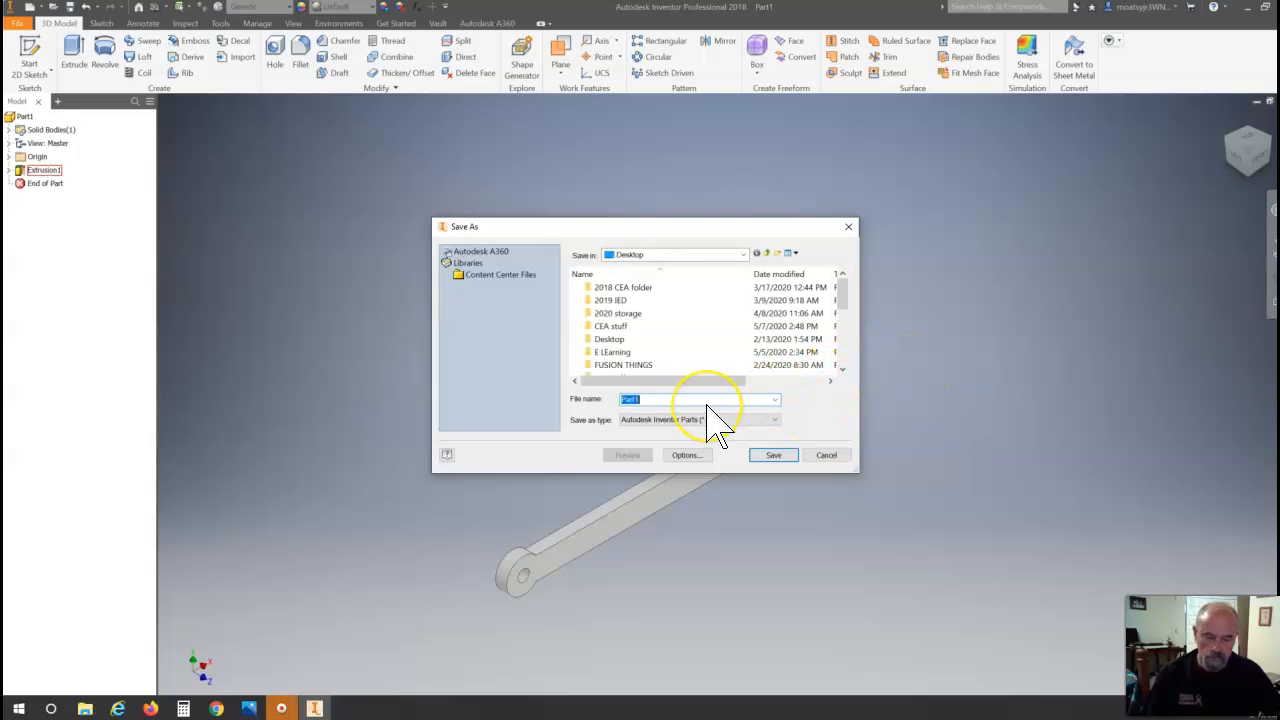
text(Linkage arm)
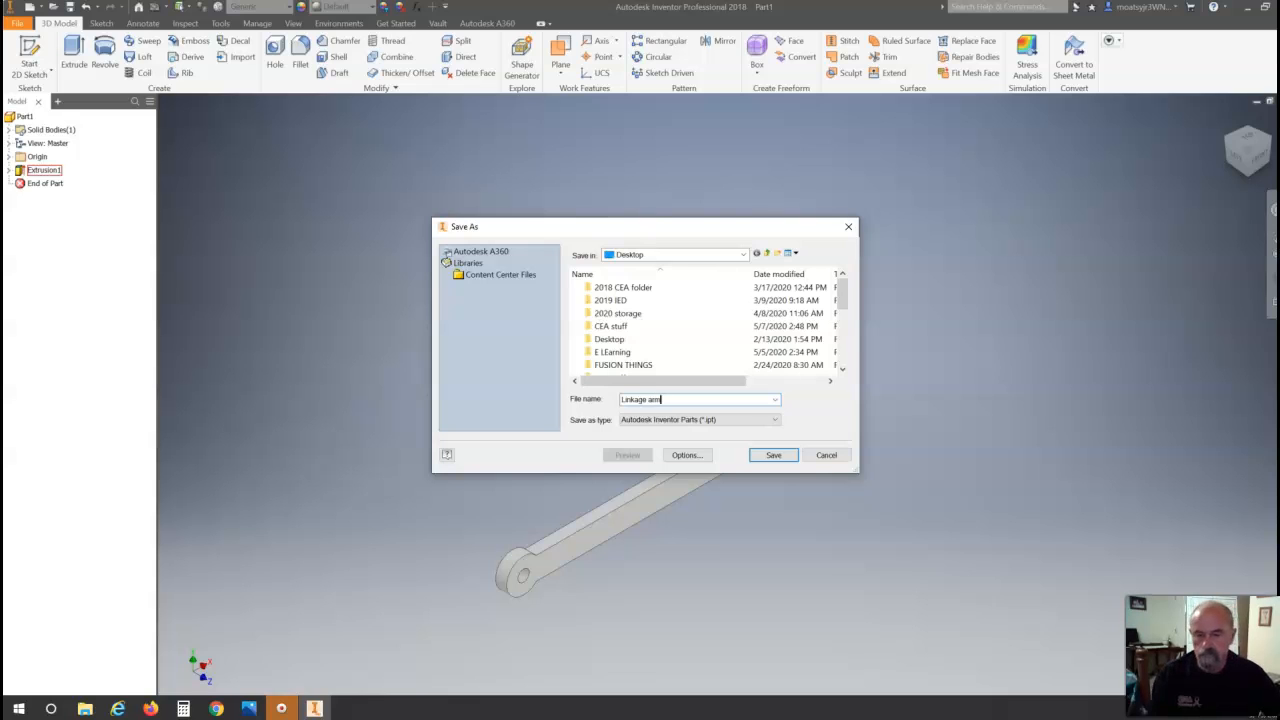
click(776, 459)
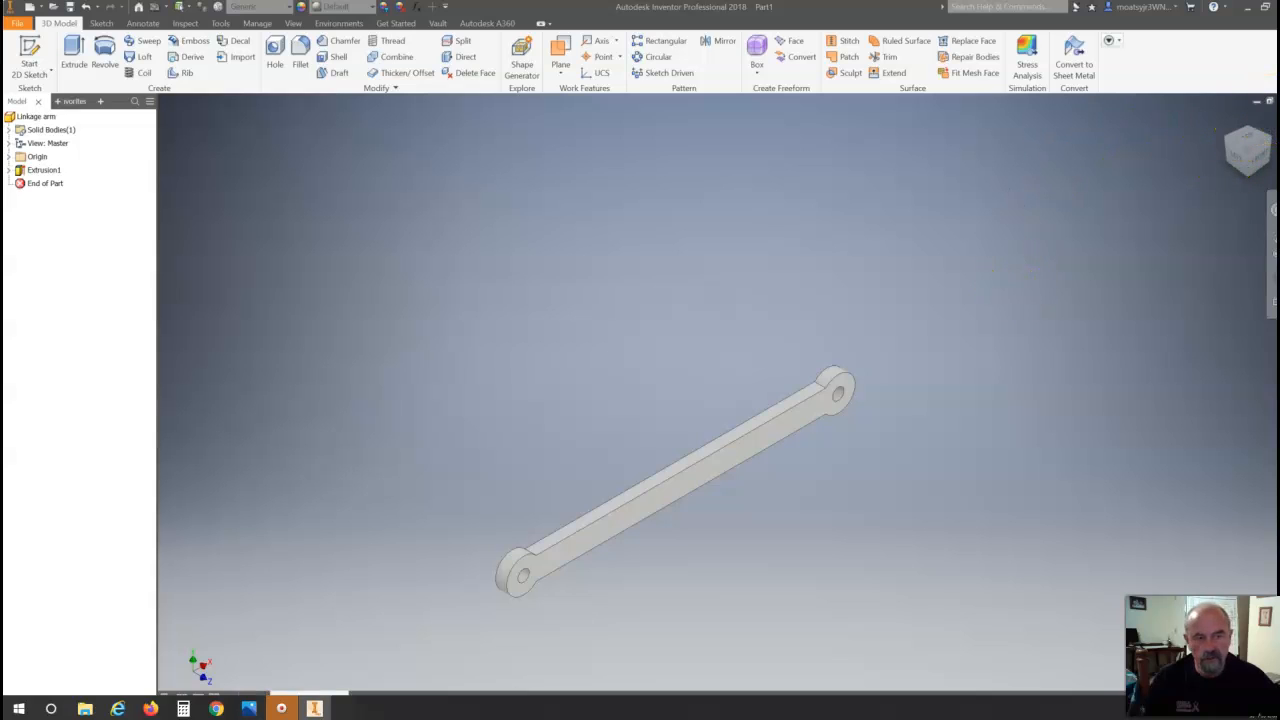
click(1279, 101)
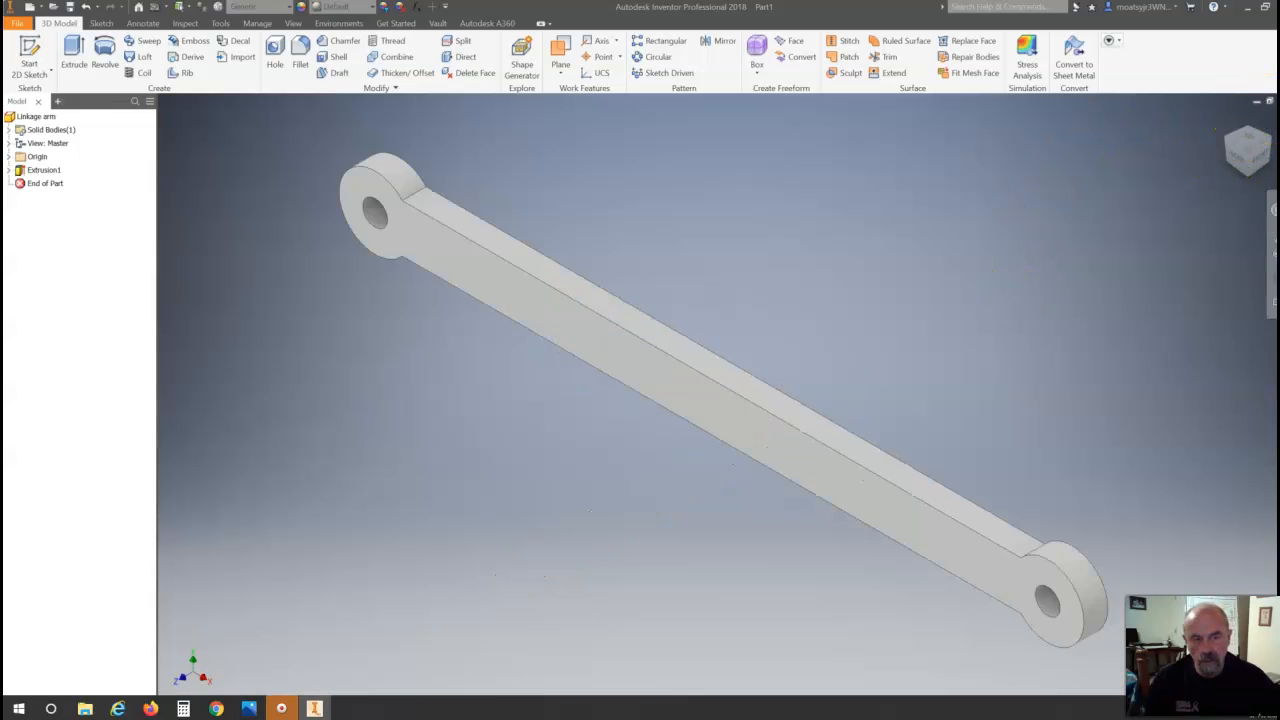
click(1279, 101)
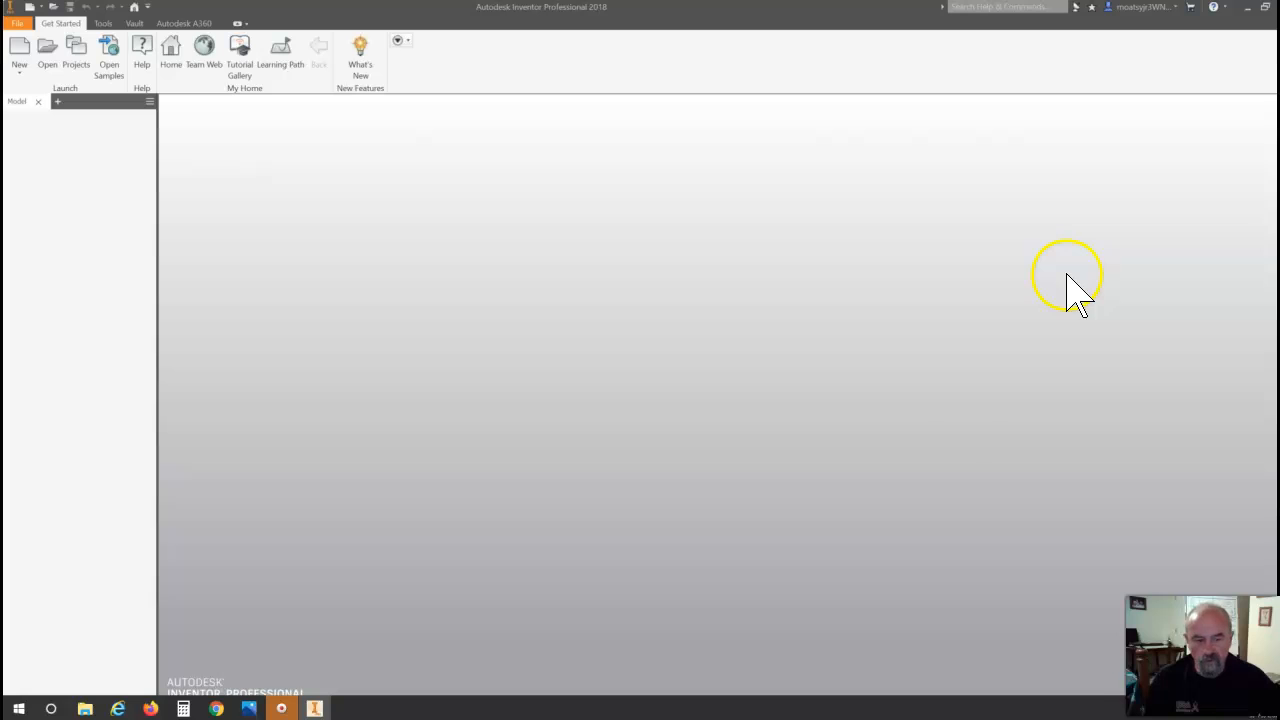